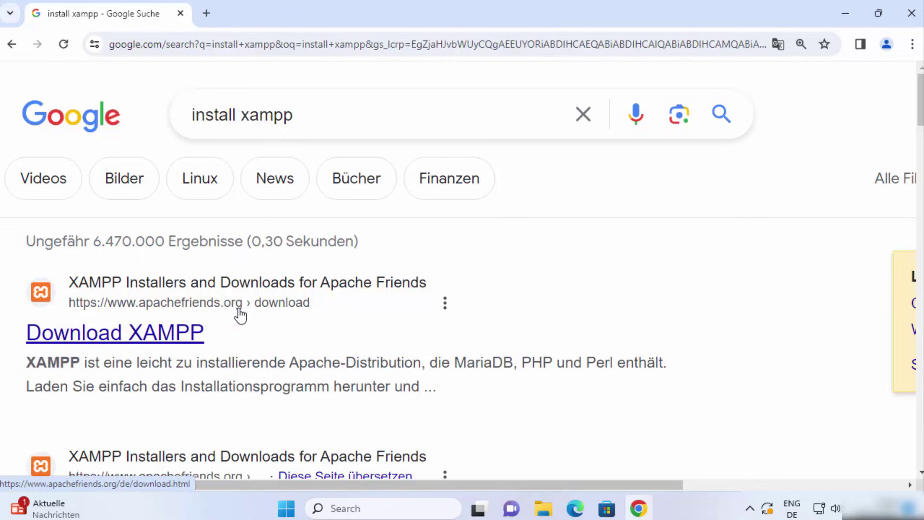
Open the XAMPP download result, go to the Apache Friends home page and request XAMPP for Windows 8.2.12
left_click(181, 342)
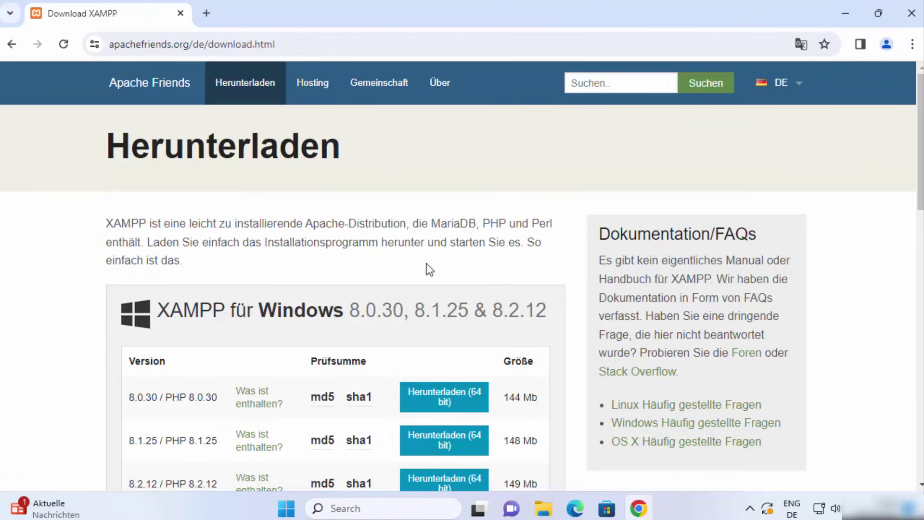
left_click(140, 96)
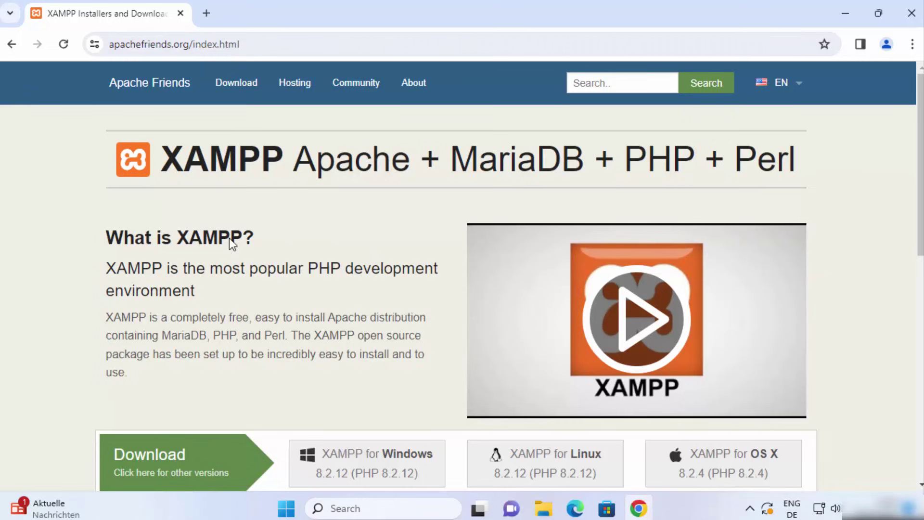
scroll(212, 218, "down", 3)
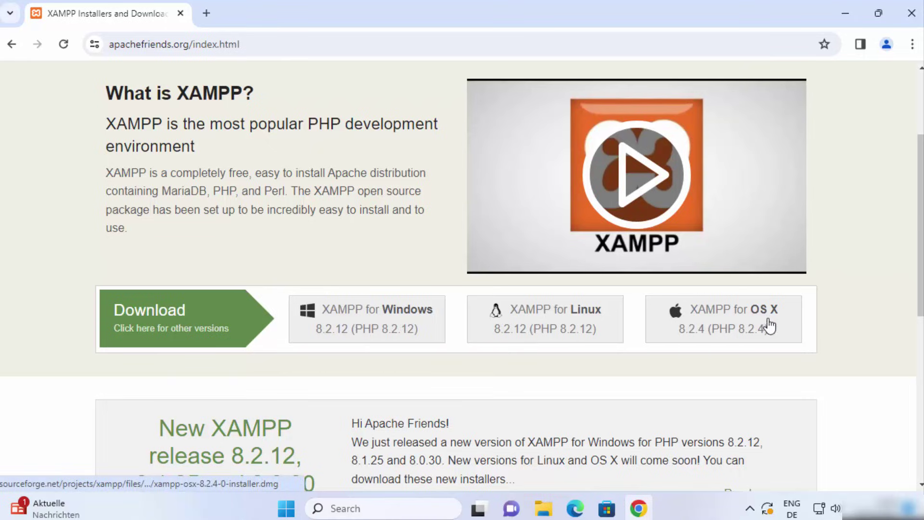
left_click(357, 329)
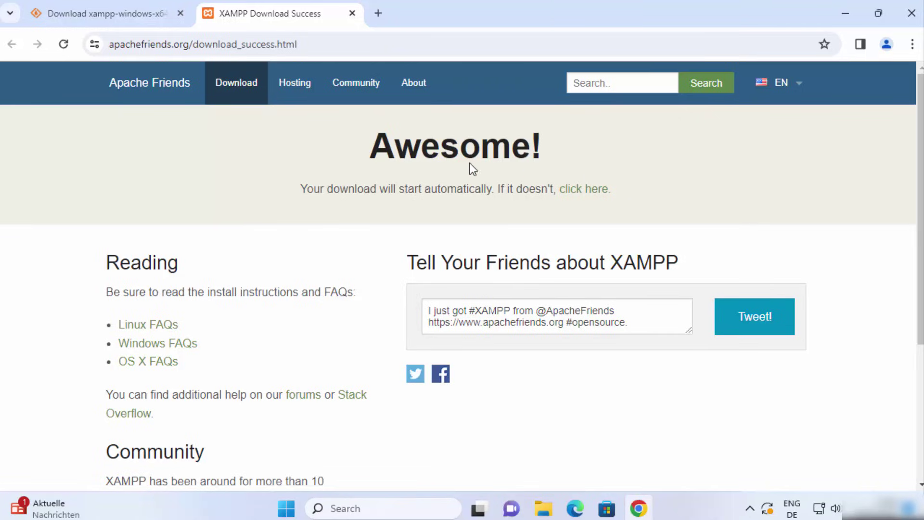
Go to the XAMPP file list on SourceForge, accept the privacy terms and open the XAMPP Windows folder
left_click(592, 192)
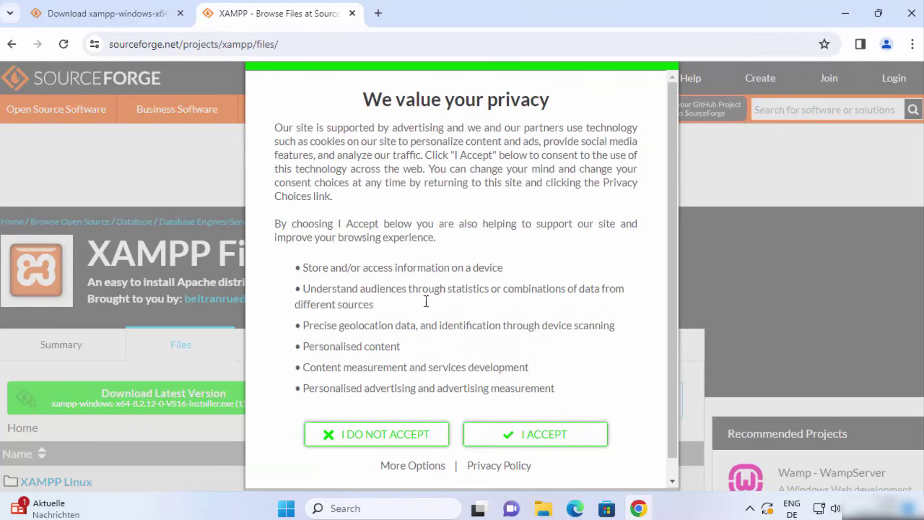
left_click(509, 433)
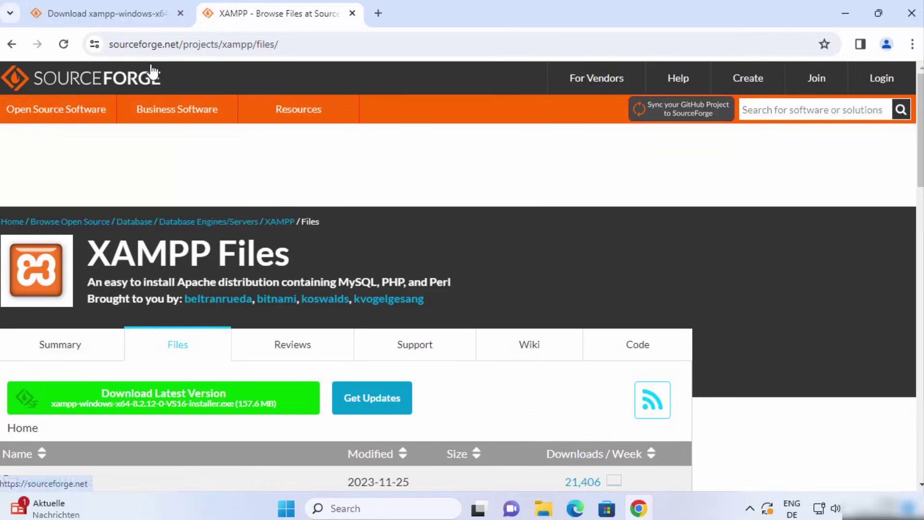
scroll(366, 159, "down", 5)
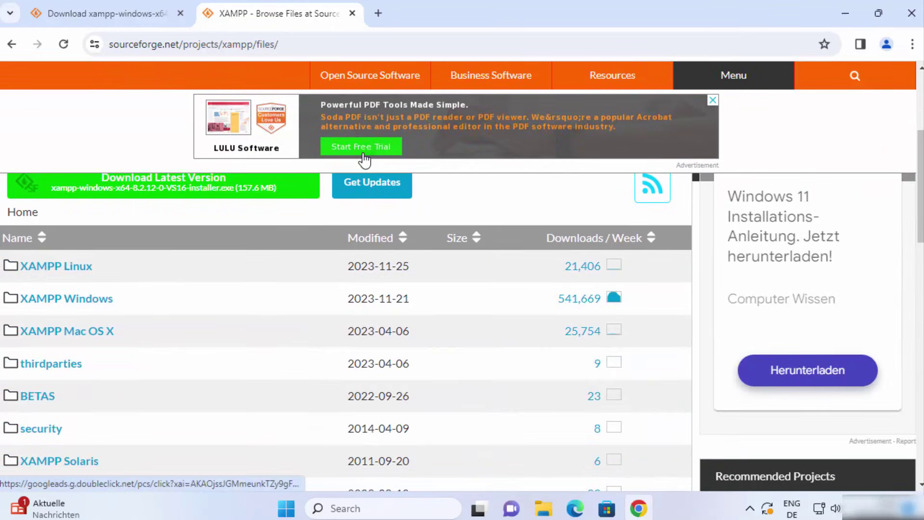
left_click(70, 308)
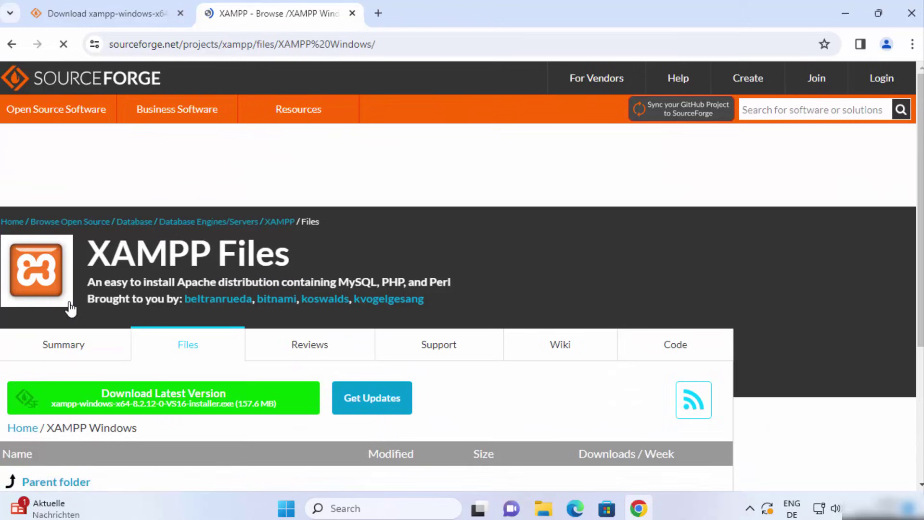
Download xampp-windows-x64-8.2.12-0-VS16-installer.exe from the 8.2.12 folder
scroll(354, 299, "down", 5)
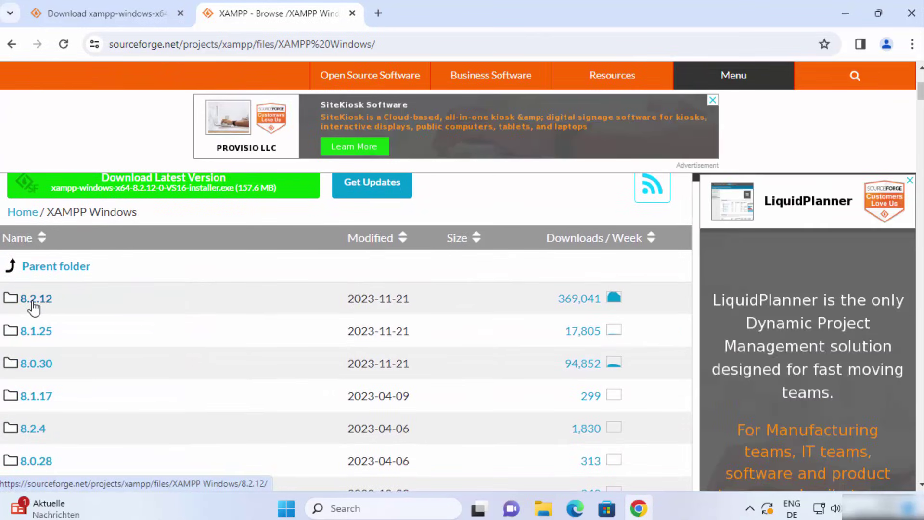
left_click(41, 302)
scroll(144, 287, "down", 5)
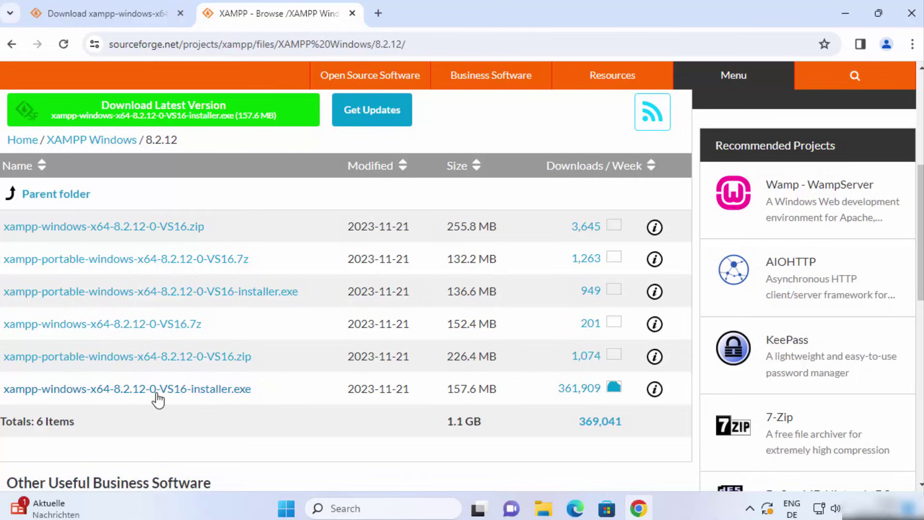
left_click(222, 391)
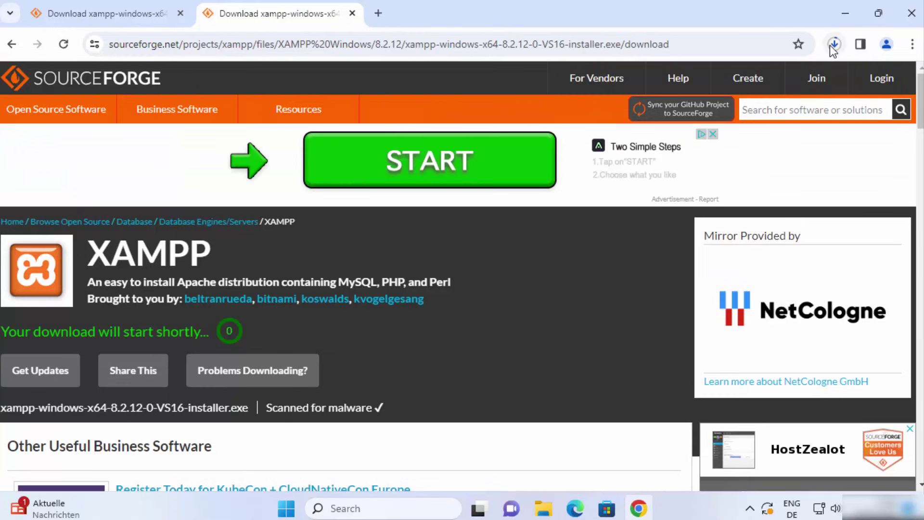
left_click(831, 45)
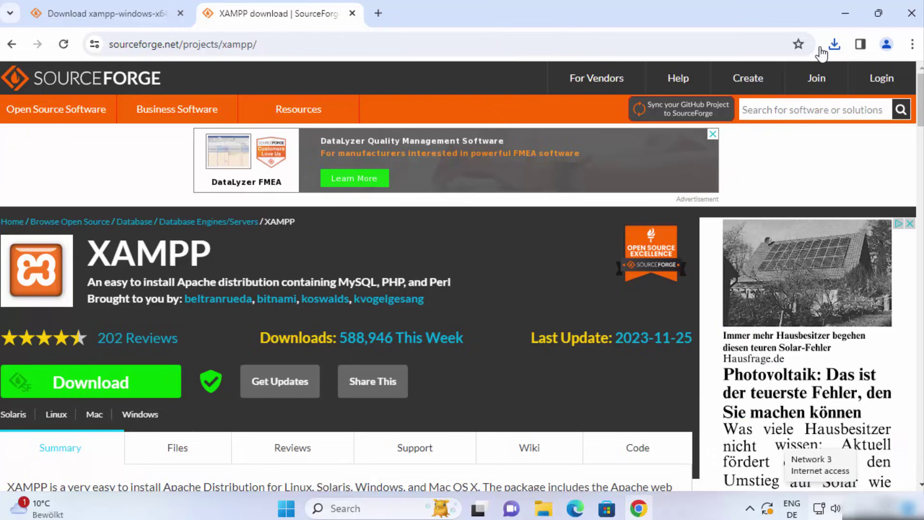
Run the downloaded XAMPP installer, allow it to make changes to the device and acknowledge the User Account Control warning
left_click(836, 47)
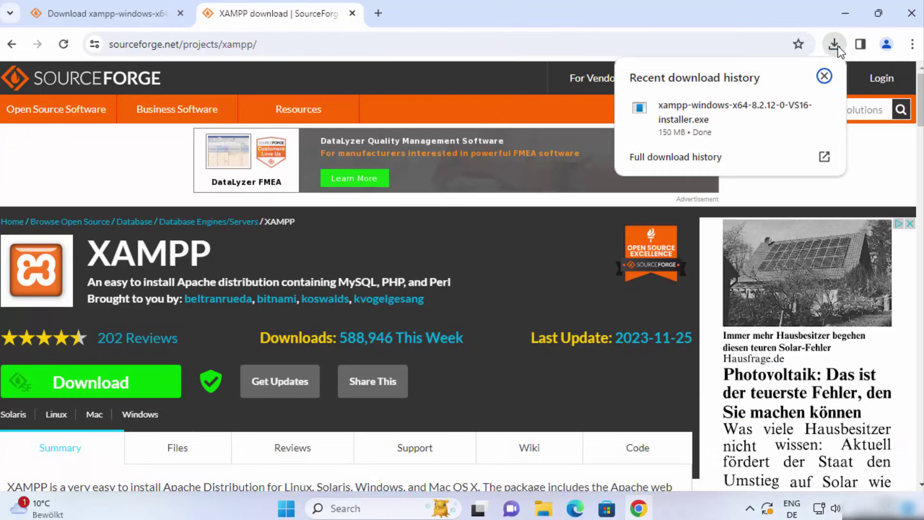
left_click(683, 119)
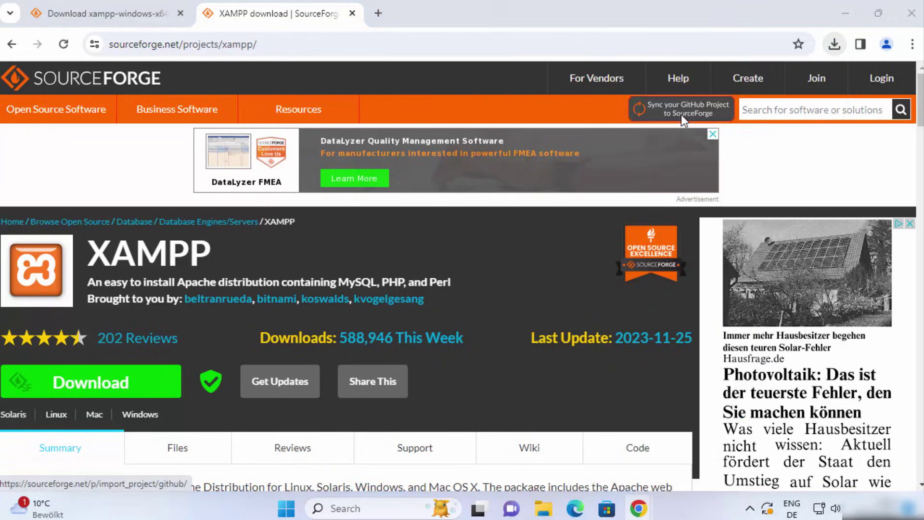
left_click(845, 14)
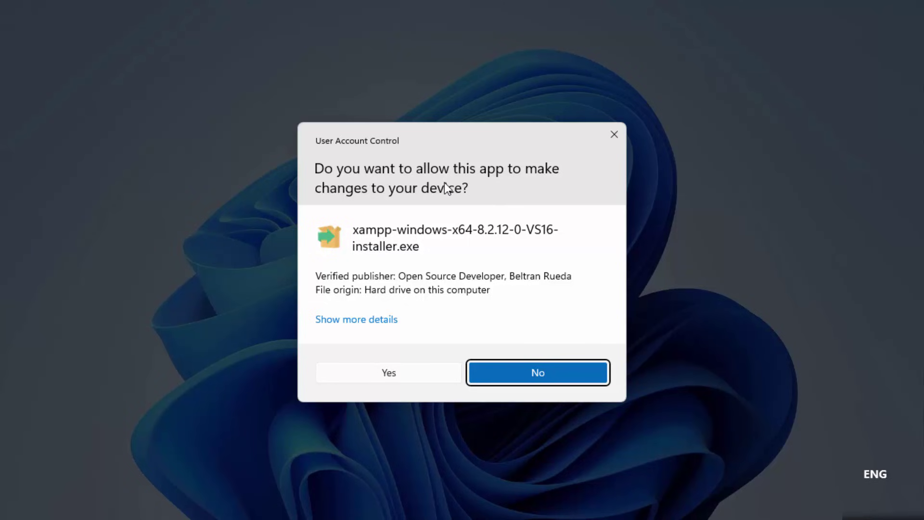
left_click(392, 378)
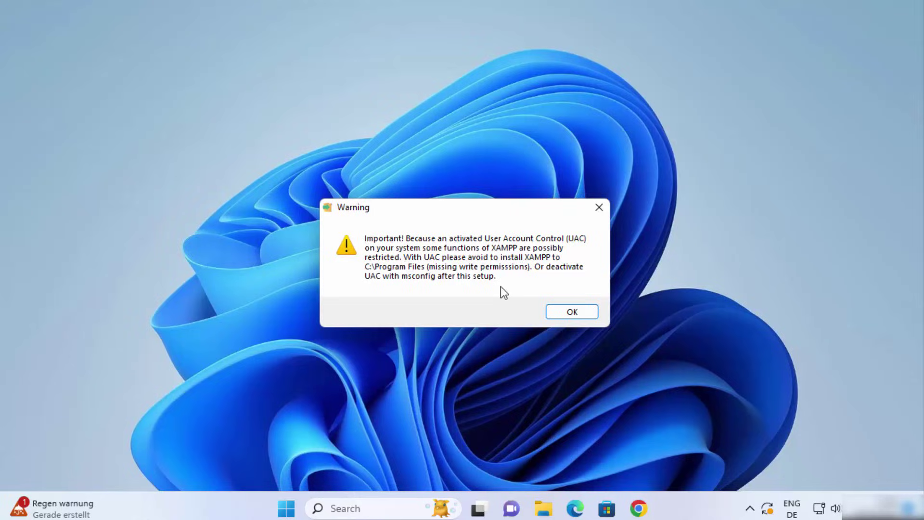
left_click(567, 313)
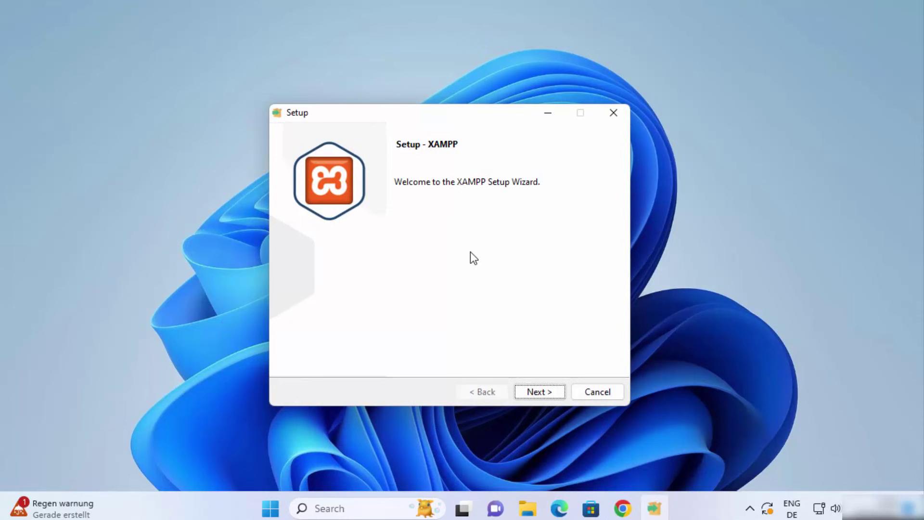
Proceed through the setup wizard with all components selected and C:\xampp as the installation folder
left_click(535, 391)
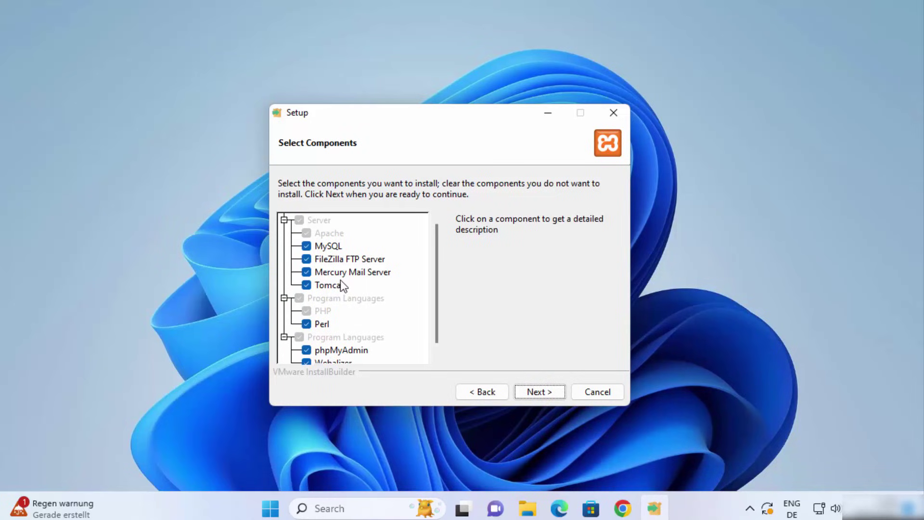
left_click(533, 390)
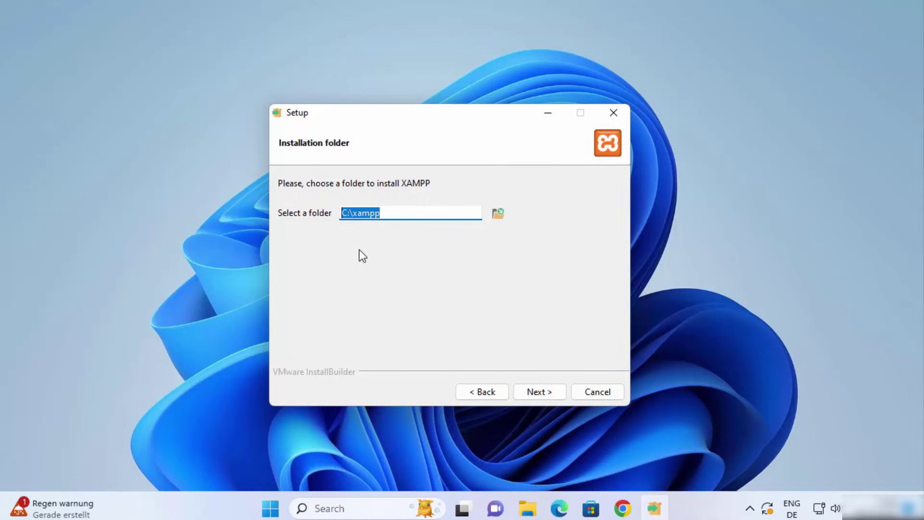
left_click(539, 392)
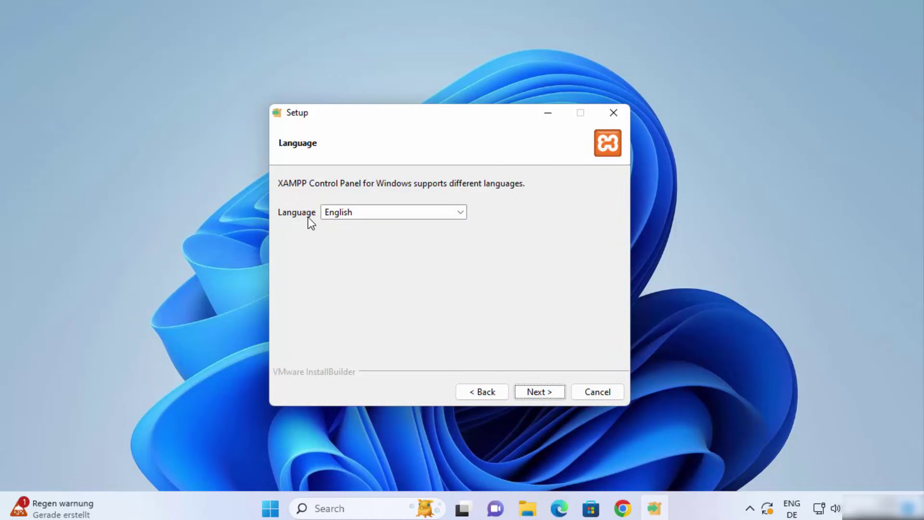
Choose English as the XAMPP Control Panel language and start the installation
left_click(333, 215)
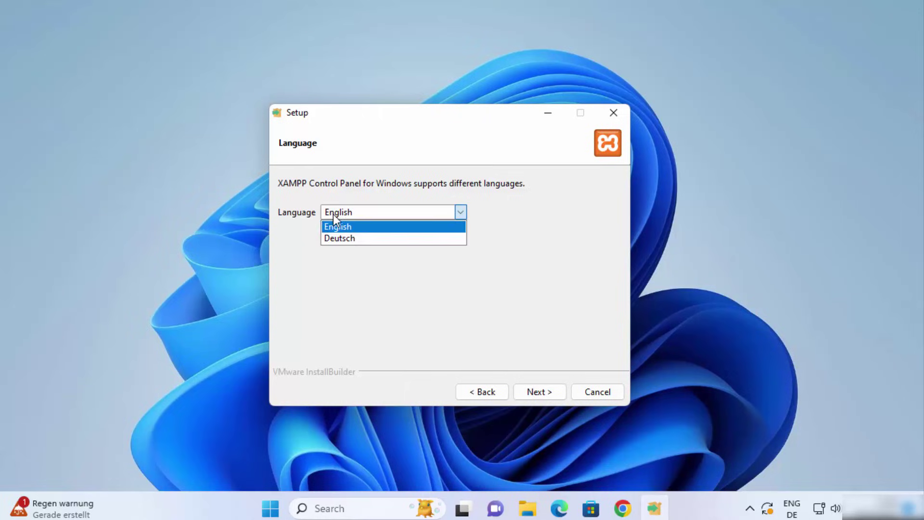
left_click(327, 224)
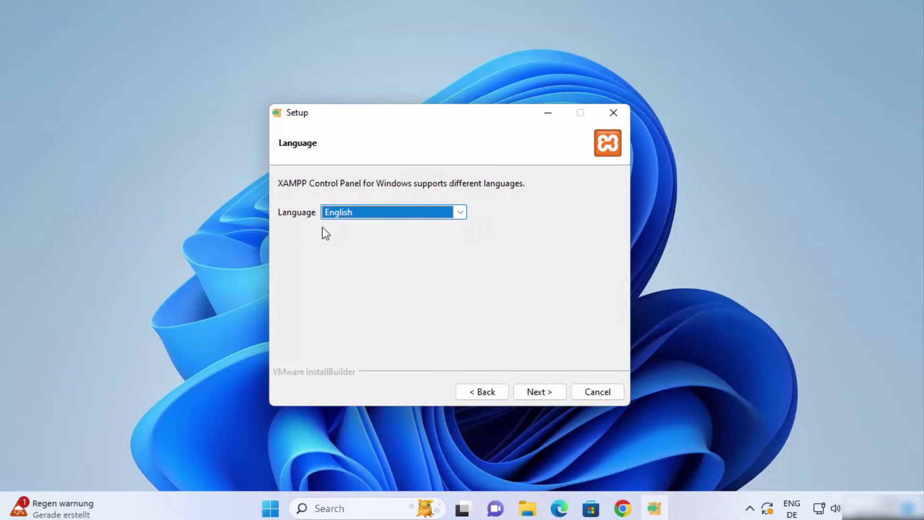
left_click(536, 392)
left_click(536, 391)
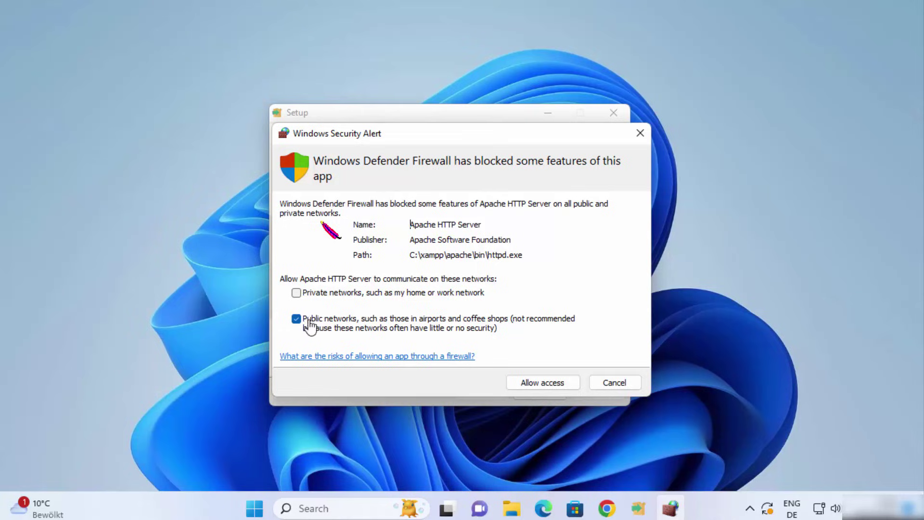
Allow Apache HTTP Server on public networks, finish setup with the Control Panel launching, and move its window to mid-screen
left_click(539, 383)
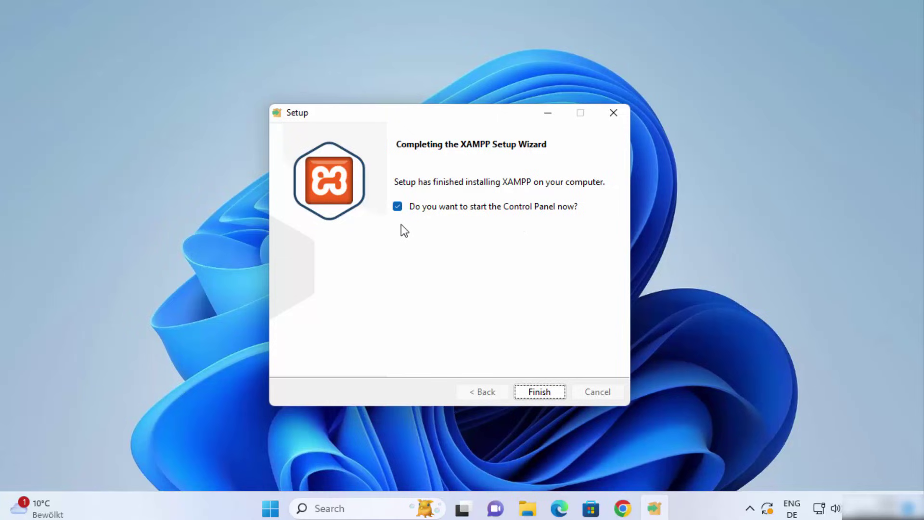
left_click(536, 390)
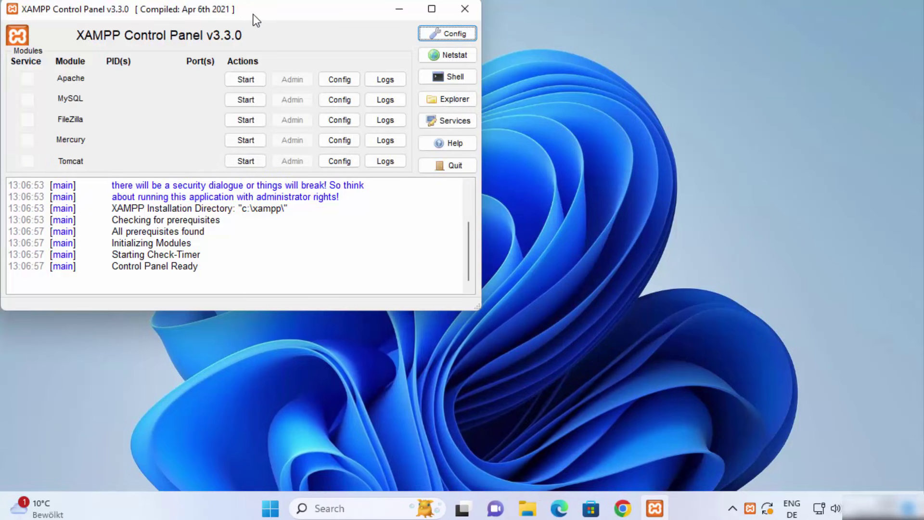
left_click_drag(254, 19, 476, 107)
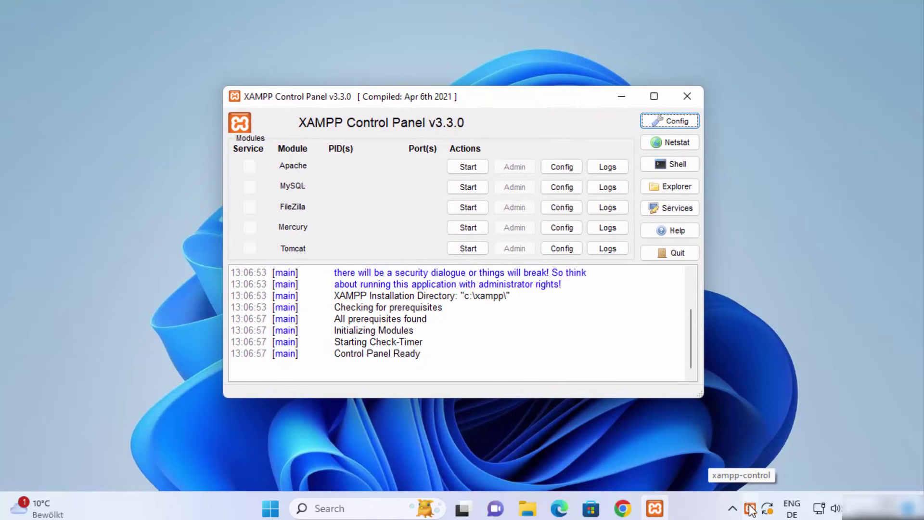
Search Windows for "xapp" and open the XAMPP Control Panel app
left_click(272, 509)
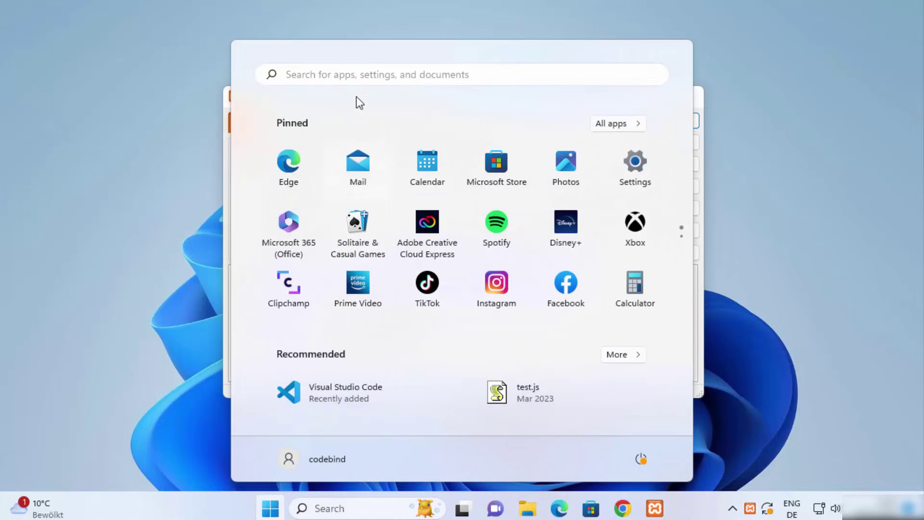
left_click(365, 75)
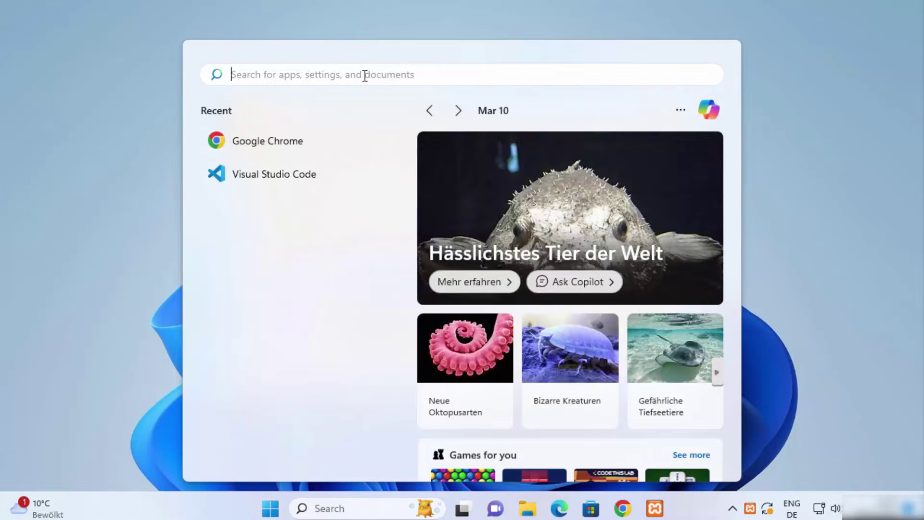
type("xapp")
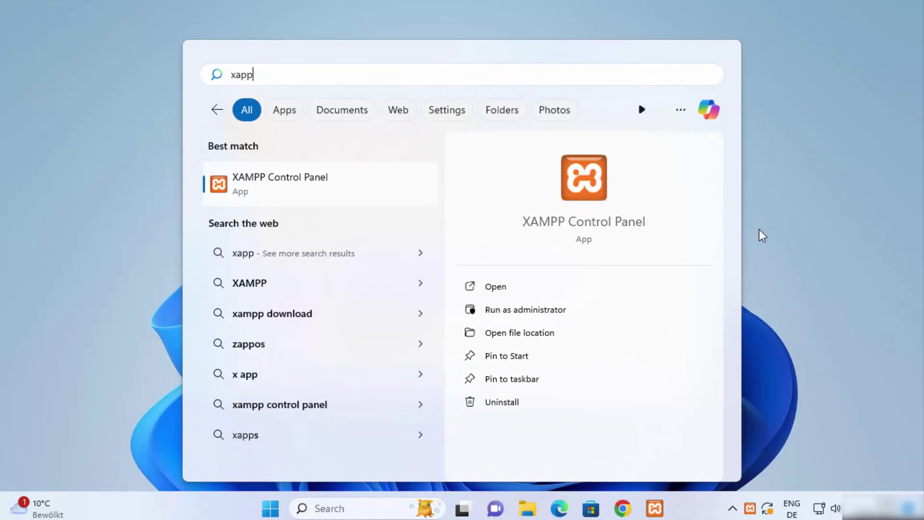
key("Return")
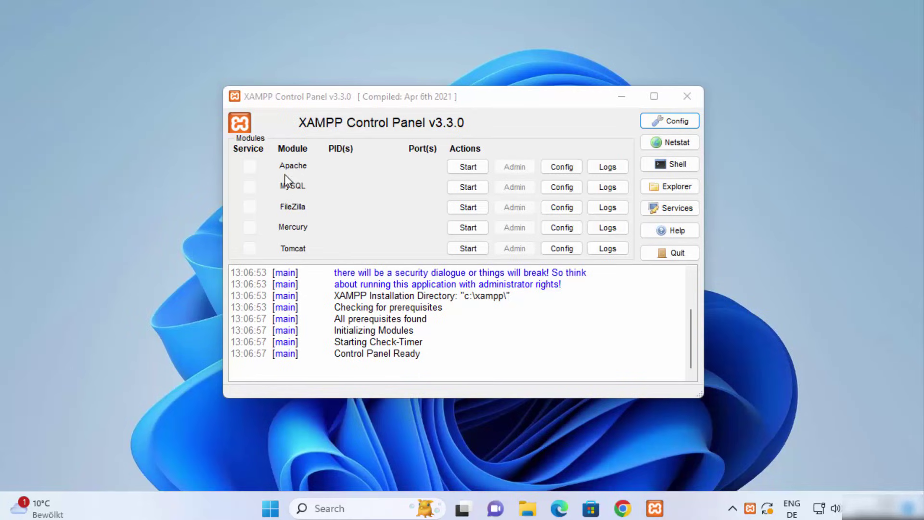
Start the Apache module and try to start MySQL, allowing mysqld.exe through the firewall on public networks
left_click(463, 168)
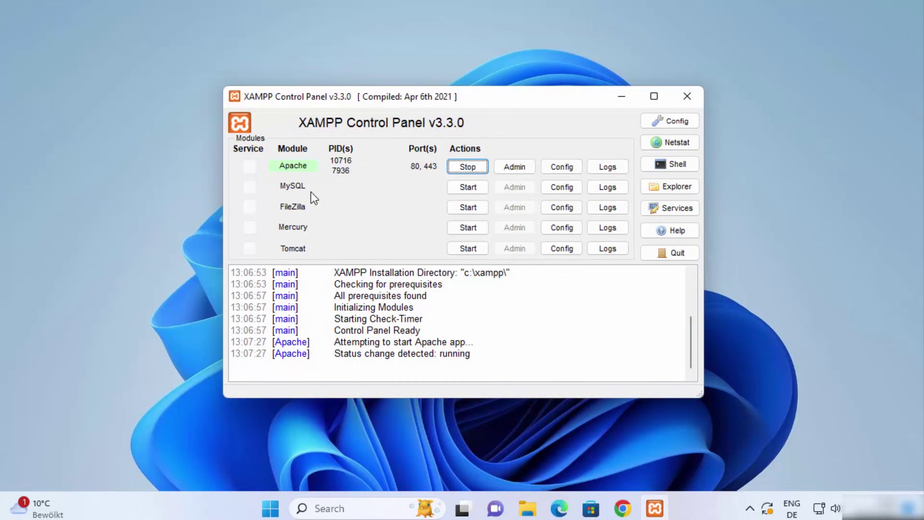
left_click(455, 189)
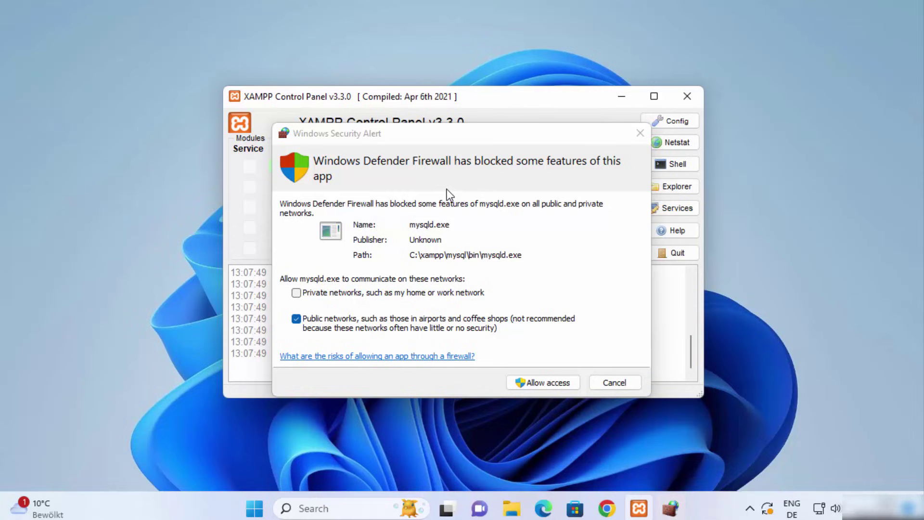
left_click(537, 383)
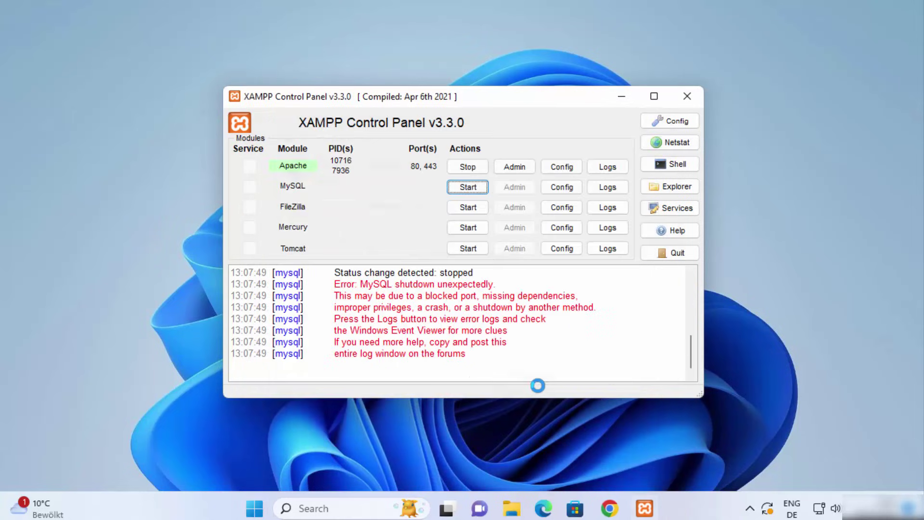
Check the MySQL messages in the log and close the XAMPP Control Panel
left_click(423, 294)
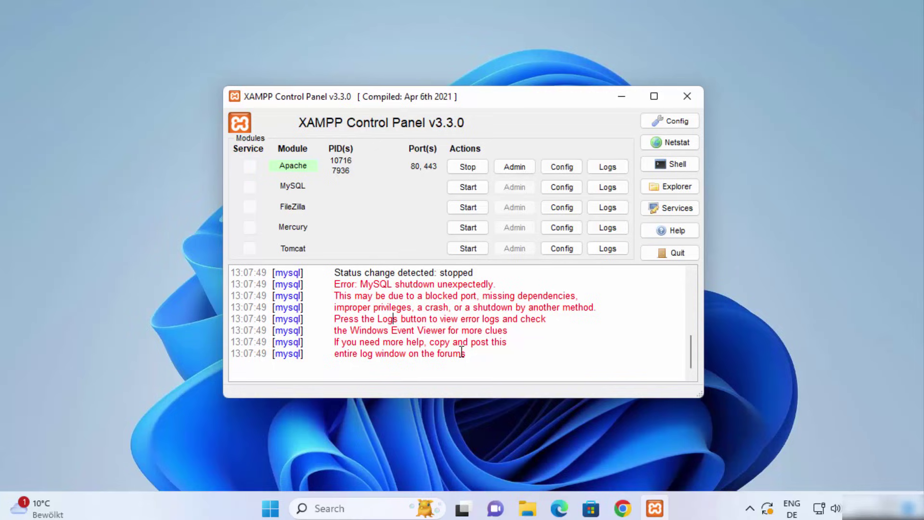
left_click(689, 99)
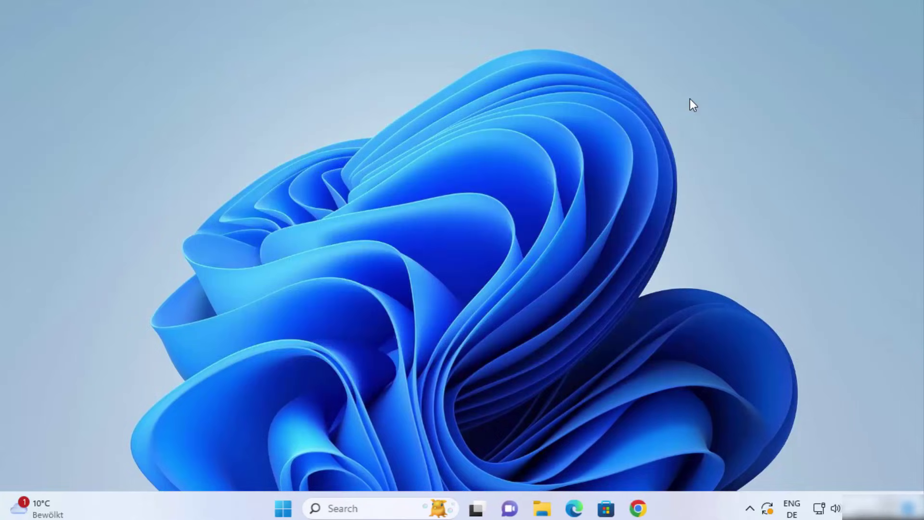
Quit the XAMPP Control Panel instance that is still running in the background
left_click(750, 508)
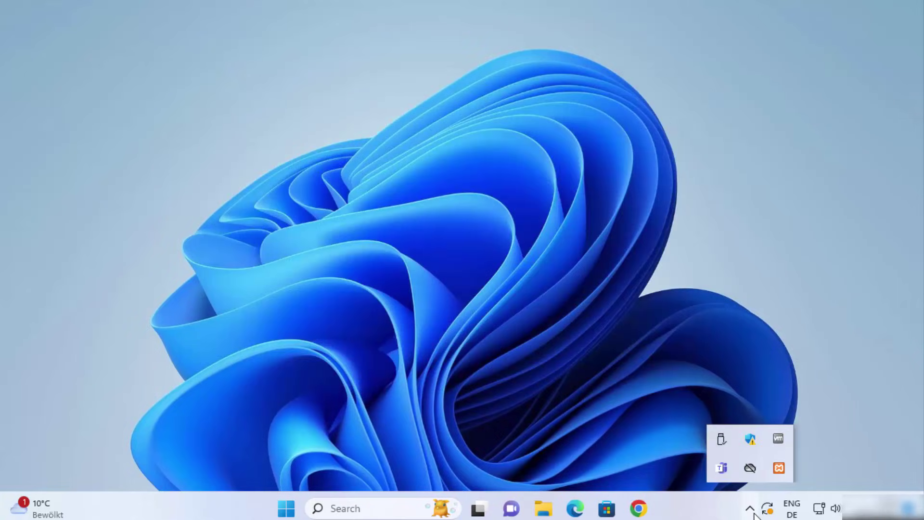
right_click(778, 469)
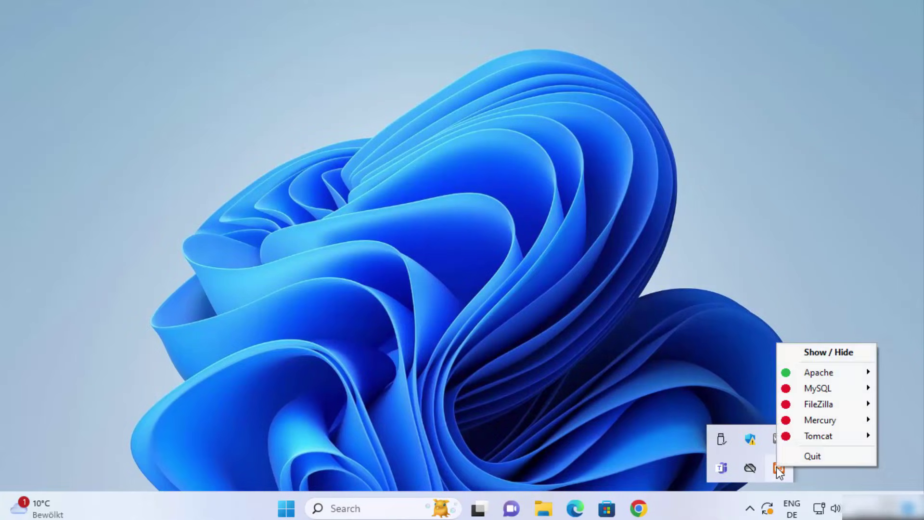
left_click(801, 456)
left_click(564, 277)
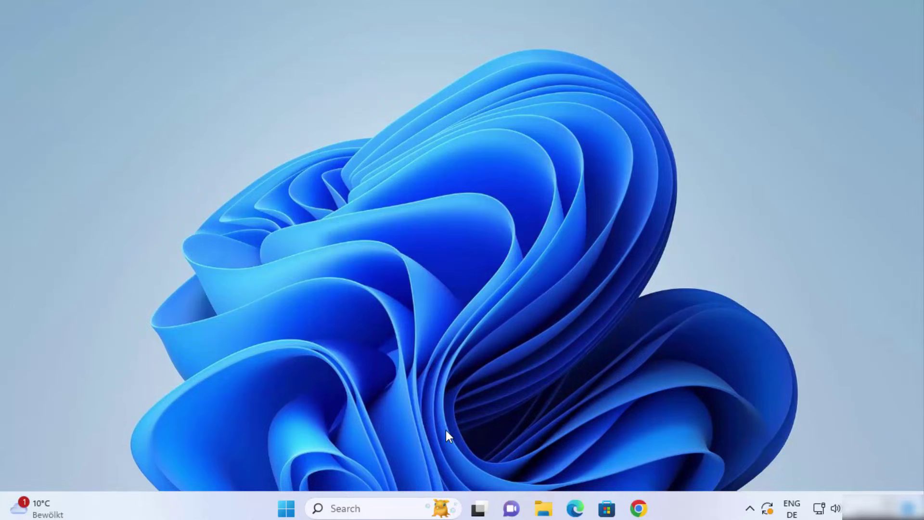
Search Windows for "xampp" and run the XAMPP Control Panel as administrator, allowing xampp-control.exe to make changes
left_click(286, 509)
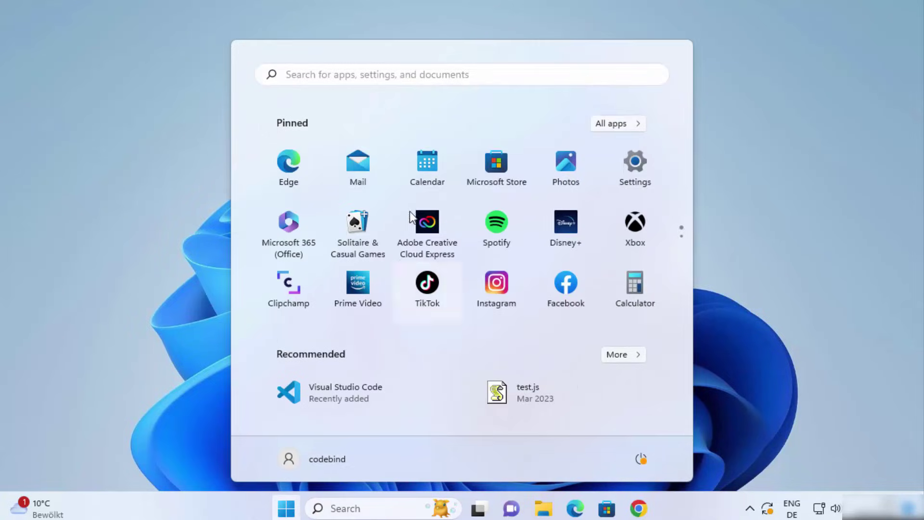
type("xa")
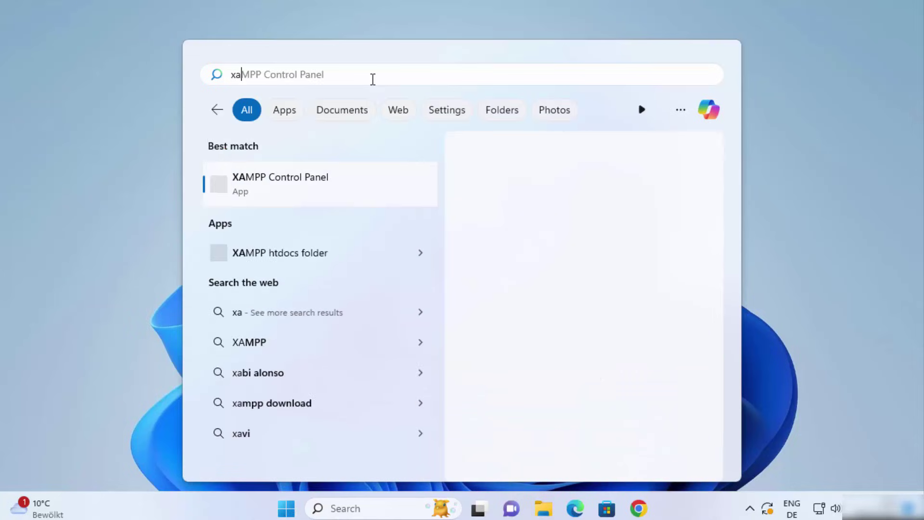
type("mpp")
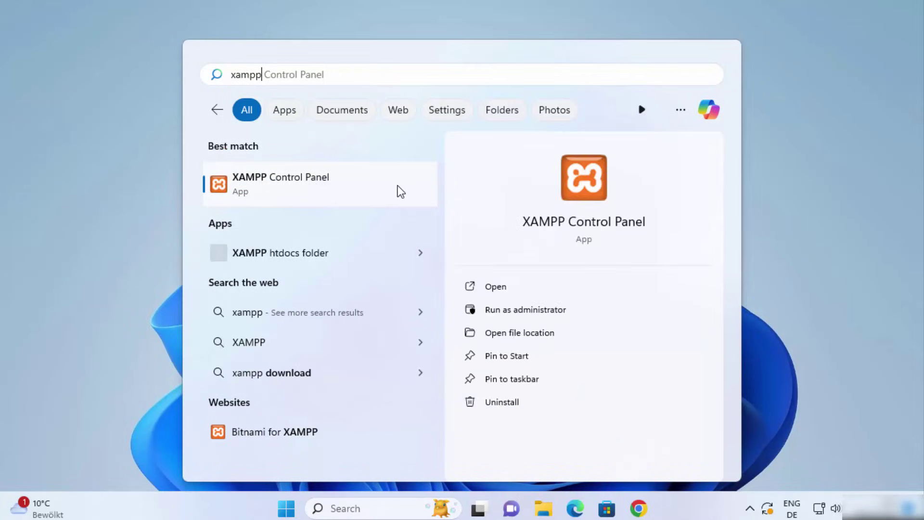
left_click(518, 310)
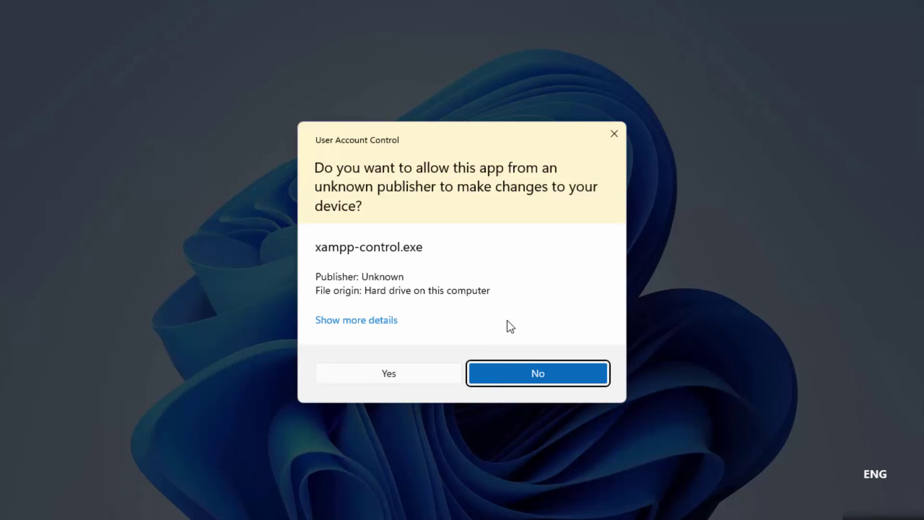
left_click(411, 374)
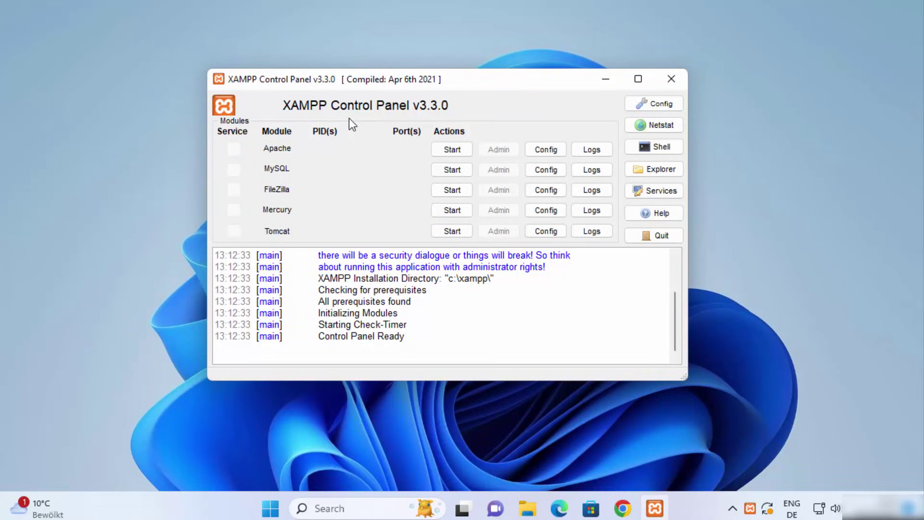
Start the Apache and MySQL modules, allowing Net Command to make changes to the device
left_click(450, 150)
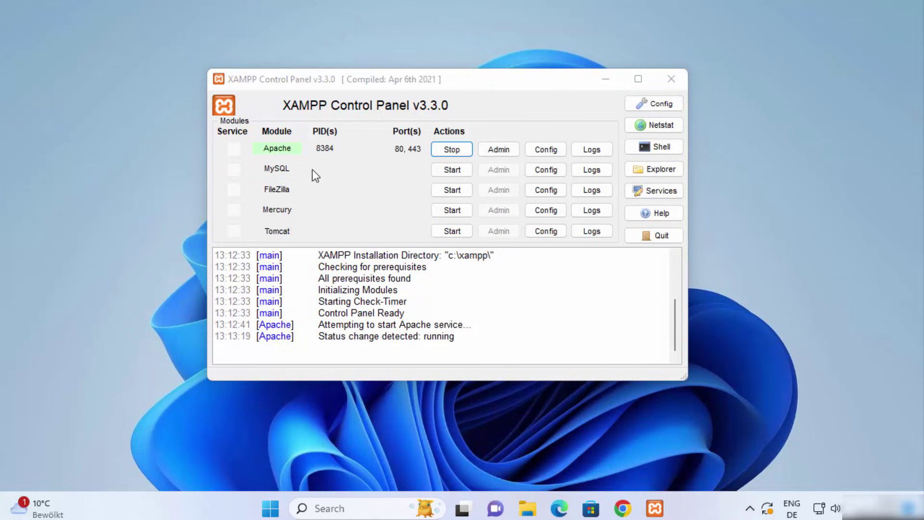
left_click(444, 171)
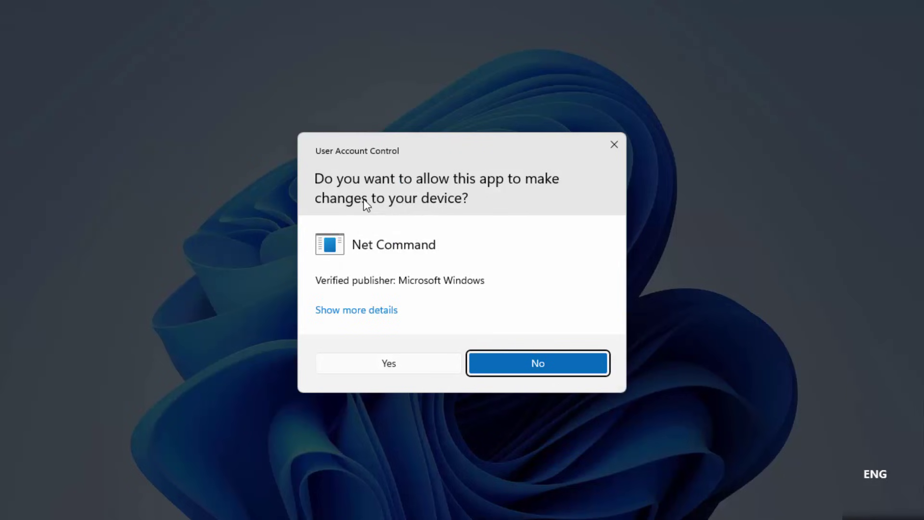
left_click(386, 367)
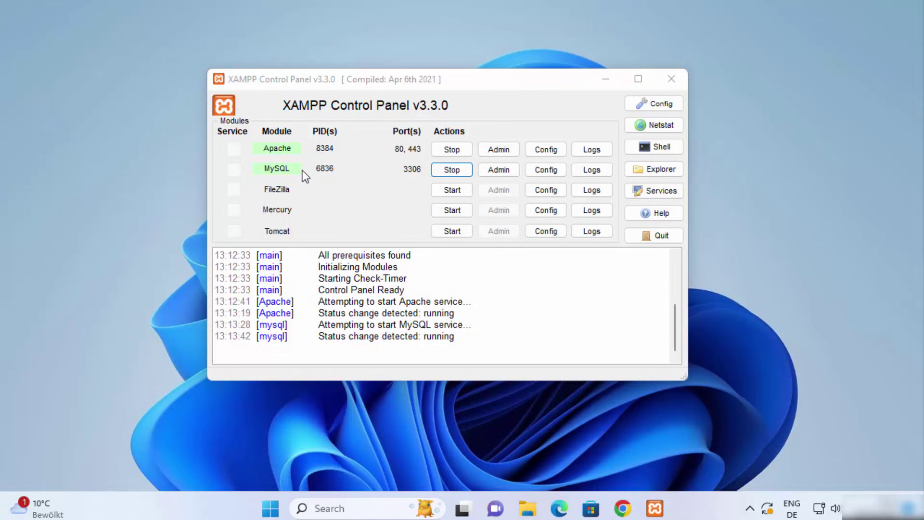
left_click(392, 313)
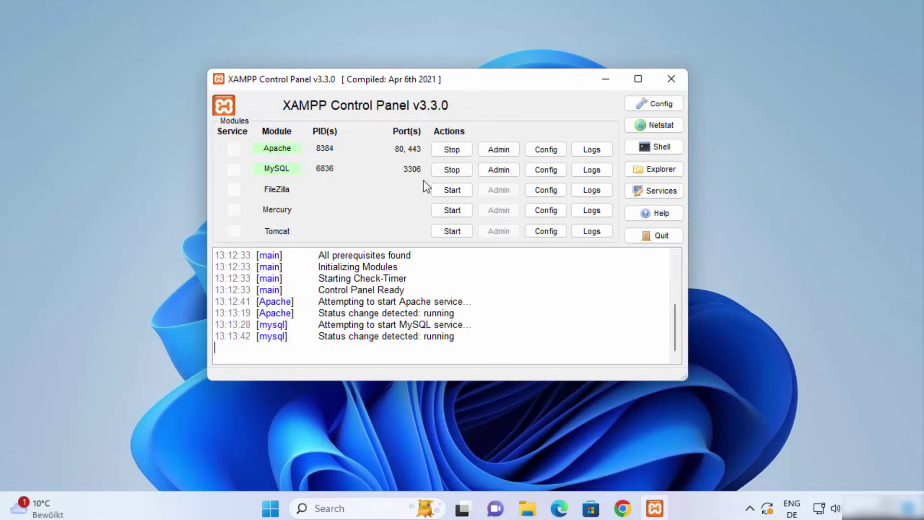
Look at the available Apache logs and open Apache's httpd.conf configuration file, dismissing the Notepad autosave tip
left_click(583, 150)
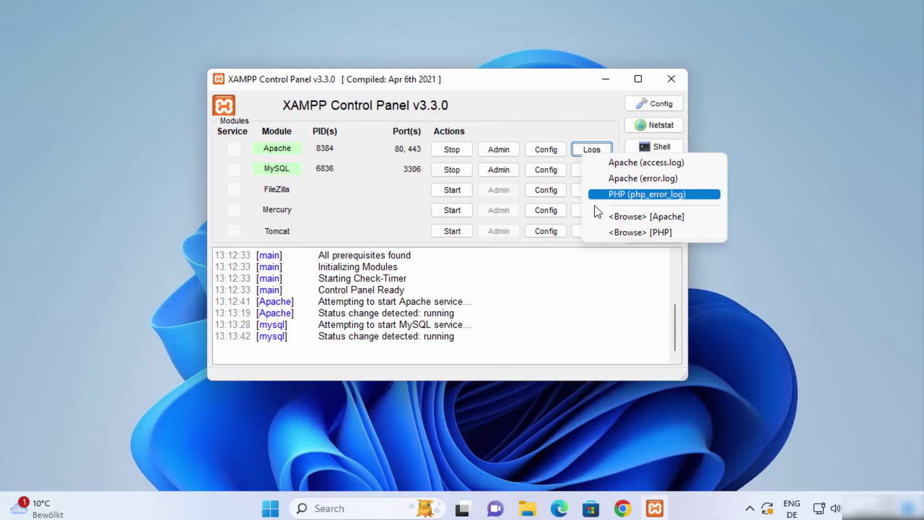
left_click(537, 113)
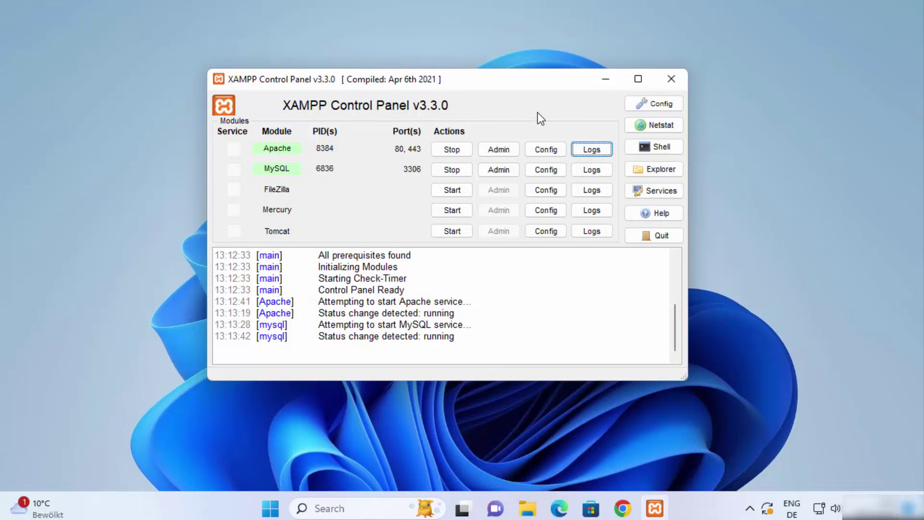
left_click(540, 151)
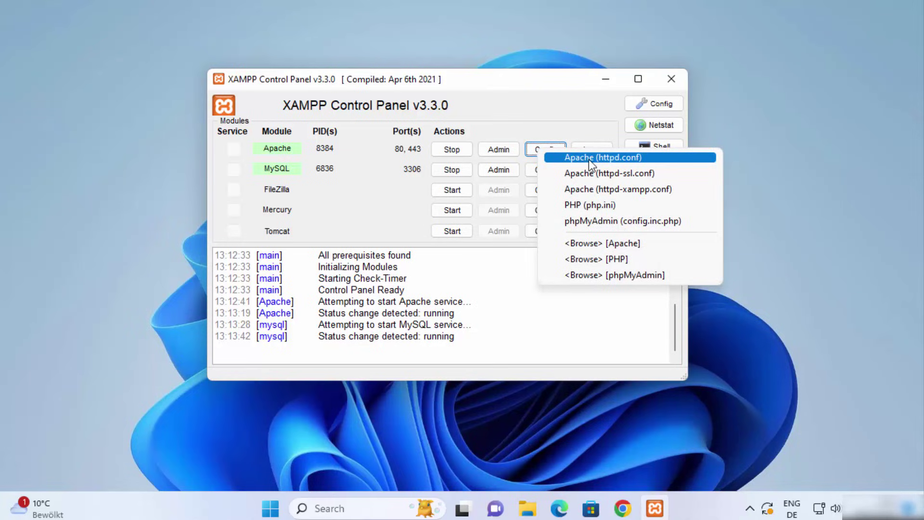
left_click(608, 158)
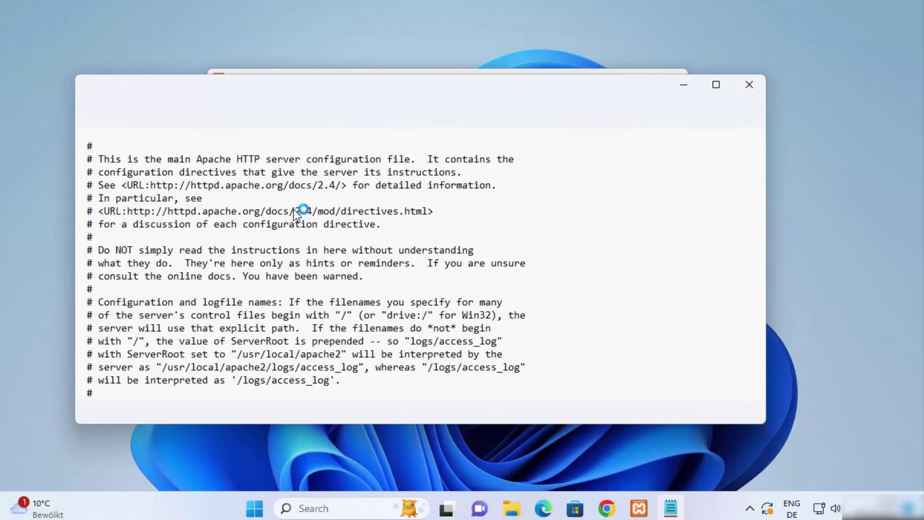
left_click(260, 224)
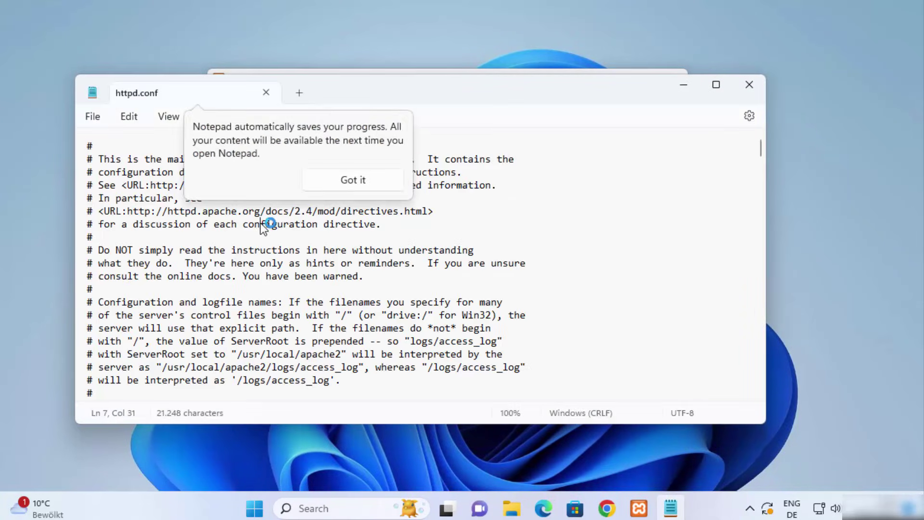
left_click(361, 188)
Find the Listen 80 directive in httpd.conf, try extending its port to 8001, and close the file
scroll(289, 231, "down", 12)
scroll(215, 261, "down", 8)
scroll(216, 265, "up", 1)
left_click_drag(160, 227, 133, 229)
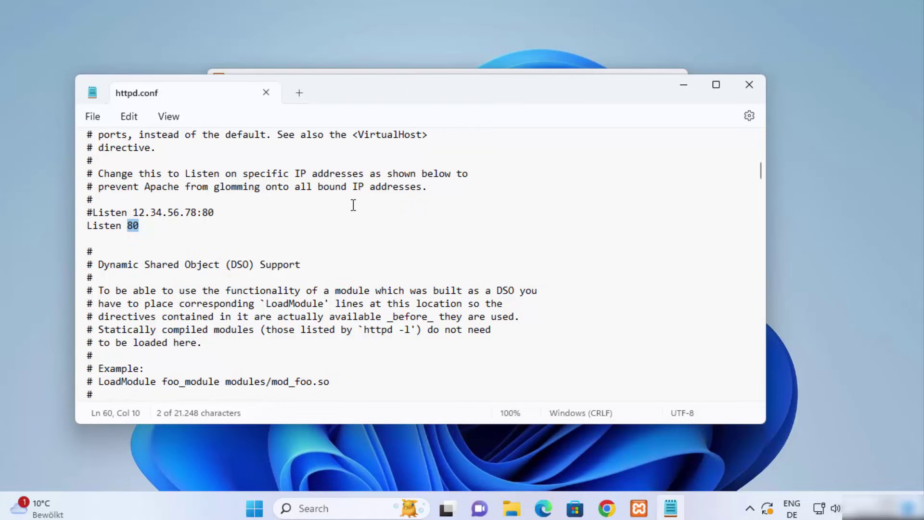
left_click(166, 226)
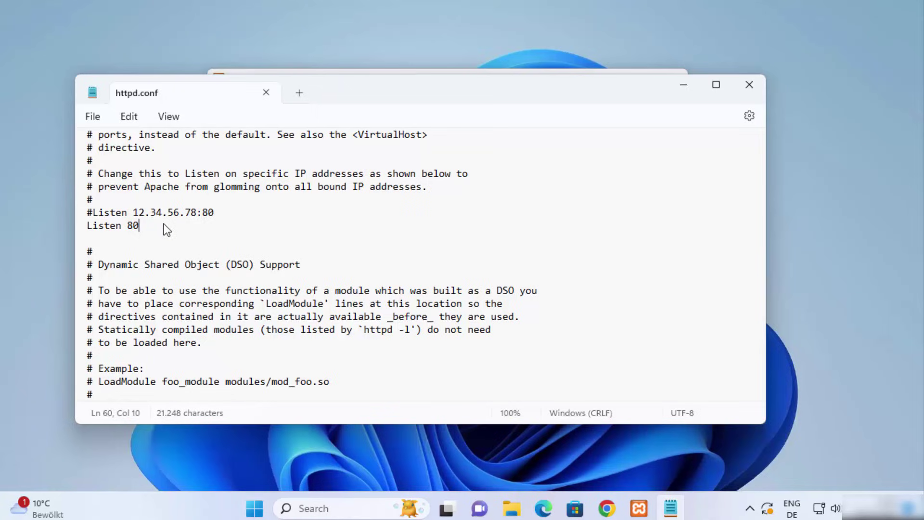
type("01")
left_click(749, 84)
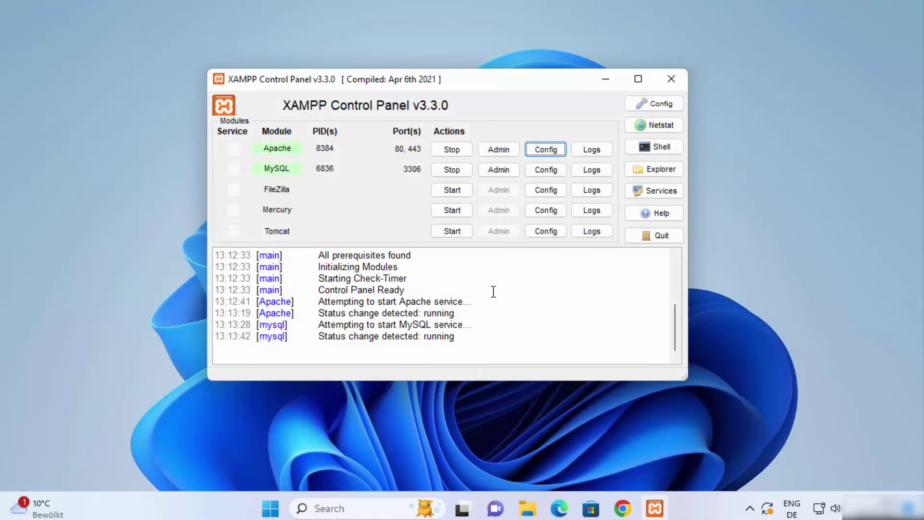
left_click(381, 301)
Switch to Chrome and load 127.0.0.1 in a new tab to open the XAMPP dashboard
mouse_move(623, 506)
left_click(572, 400)
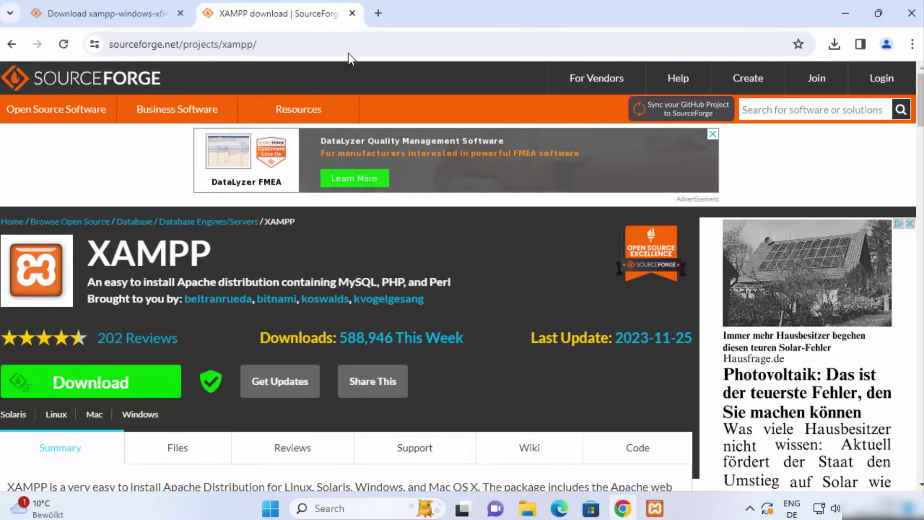
left_click(378, 14)
type("12")
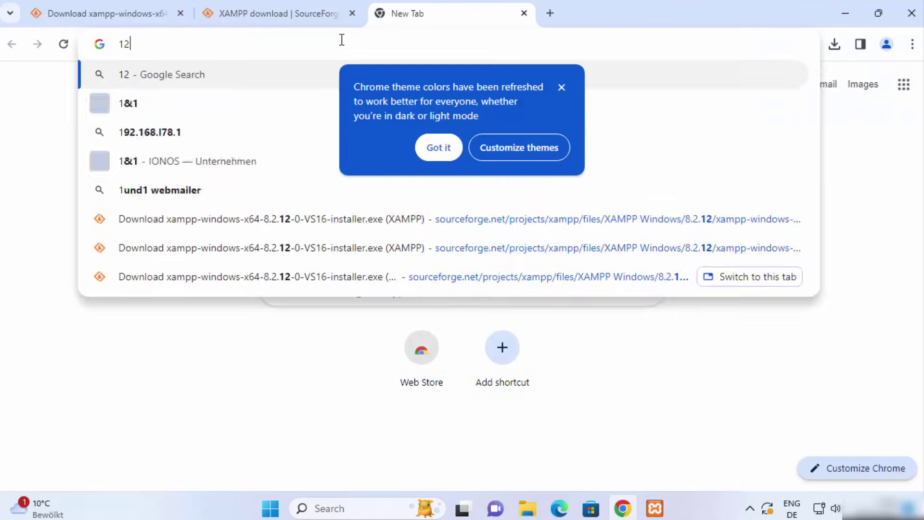
type("7.0.0.1")
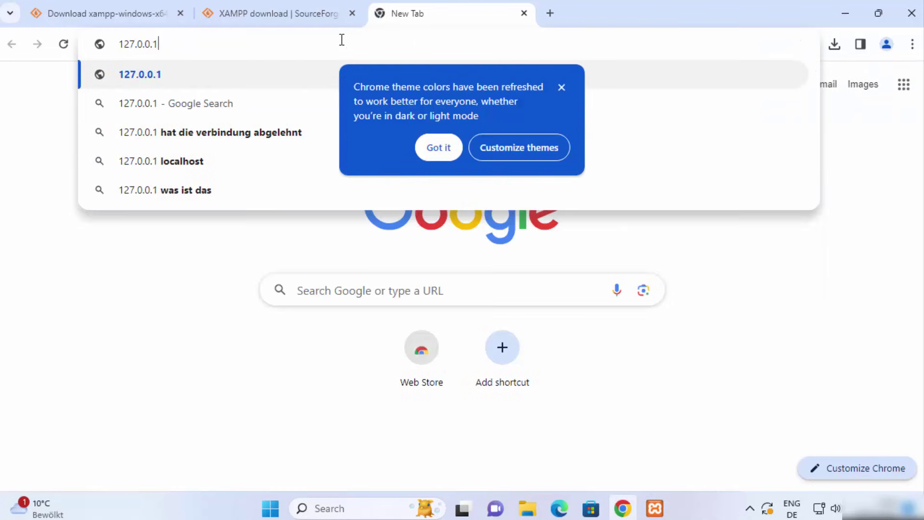
key("Return")
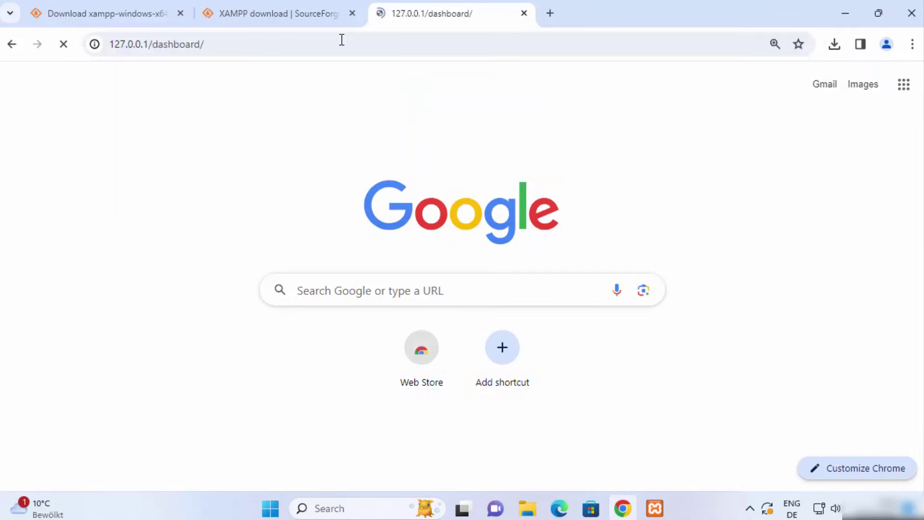
Examine the 127.0.0.1 host part of the dashboard's web address
left_click(175, 46)
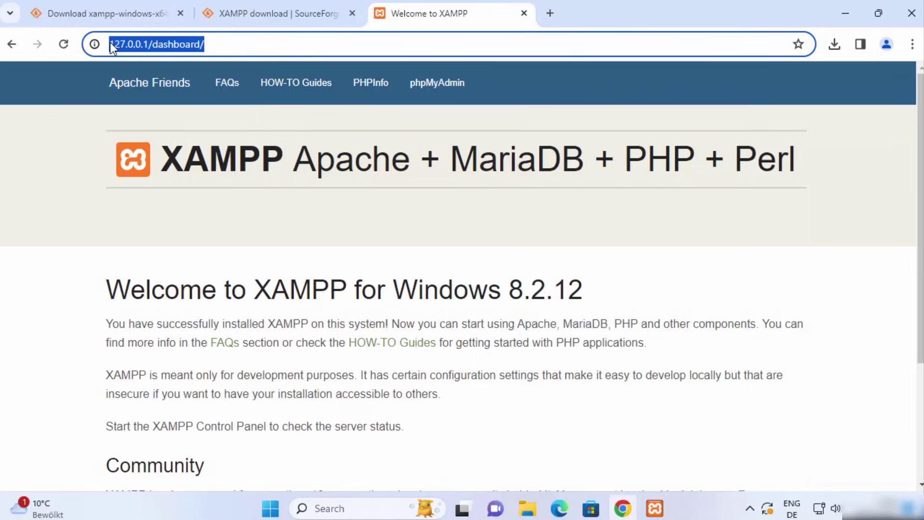
left_click(123, 43)
left_click_drag(146, 44, 110, 42)
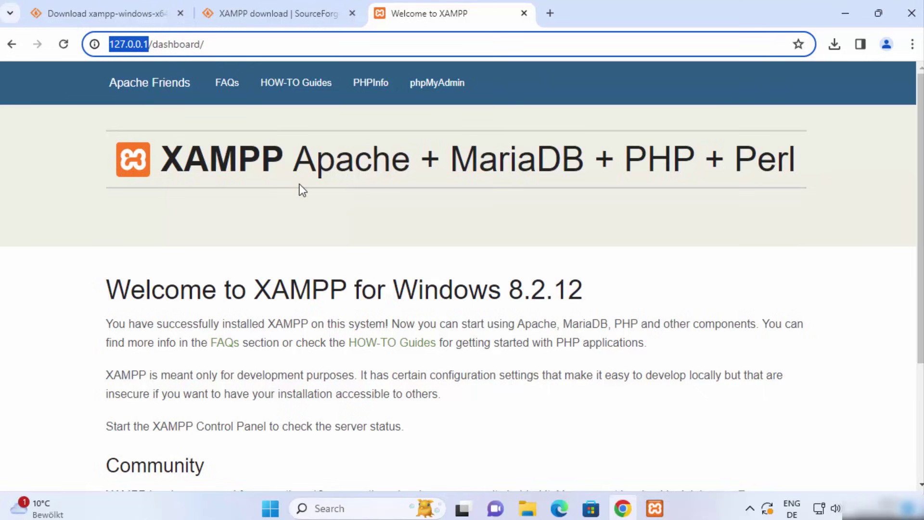
left_click(314, 194)
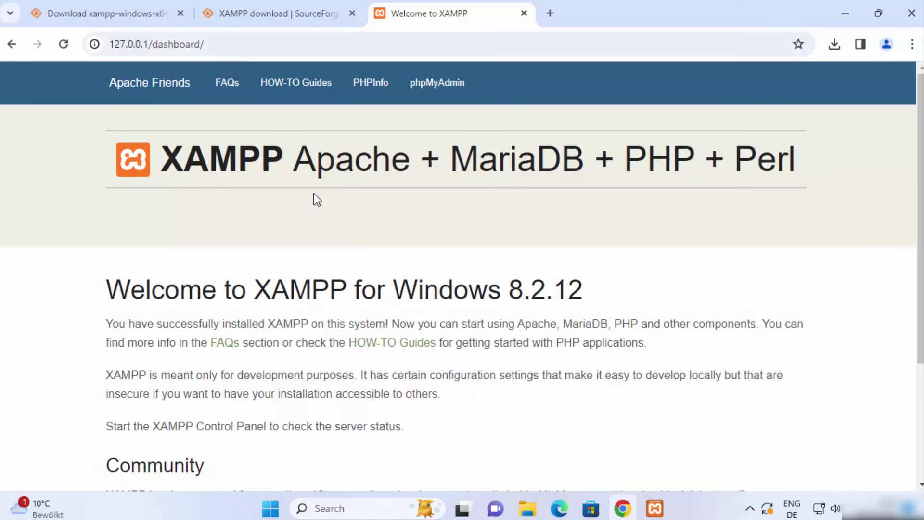
In the dashboard's phpMyAdmin, create a database named mynewdb with the utf8mb4_general_ci collation and open its new-table form
left_click(441, 90)
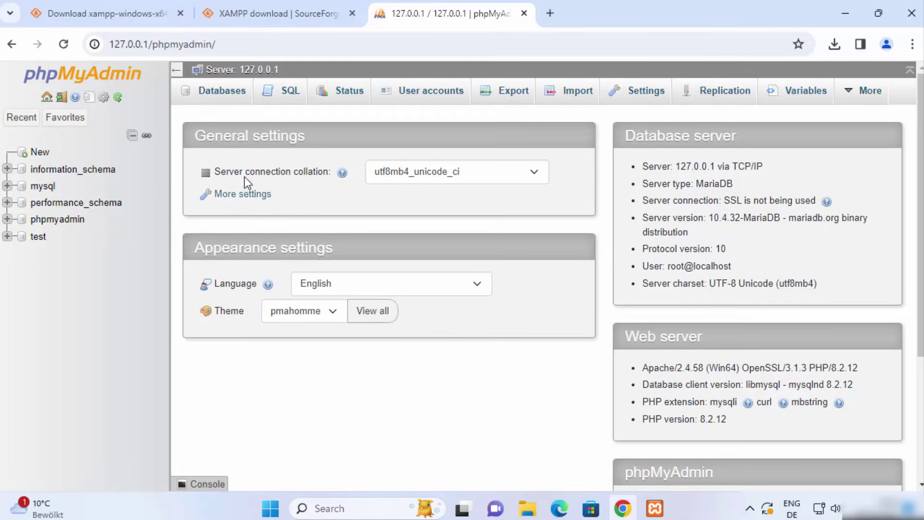
left_click(230, 100)
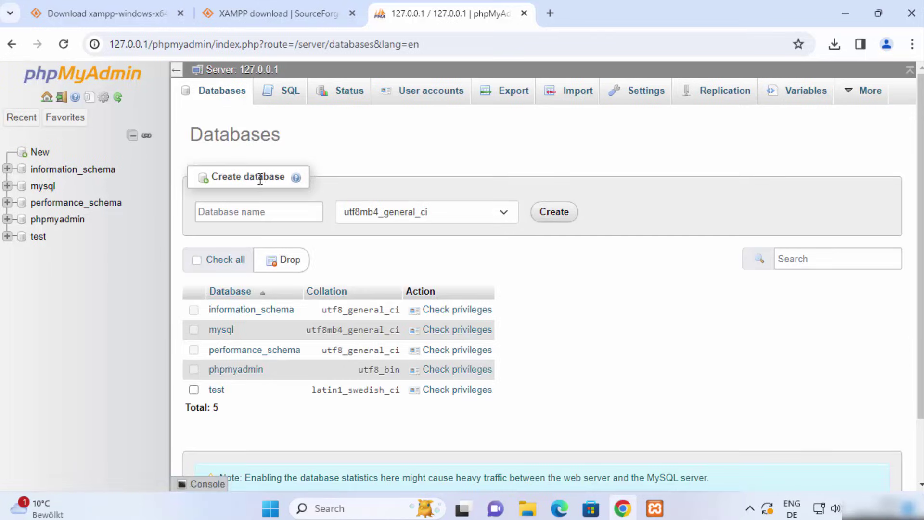
left_click(236, 211)
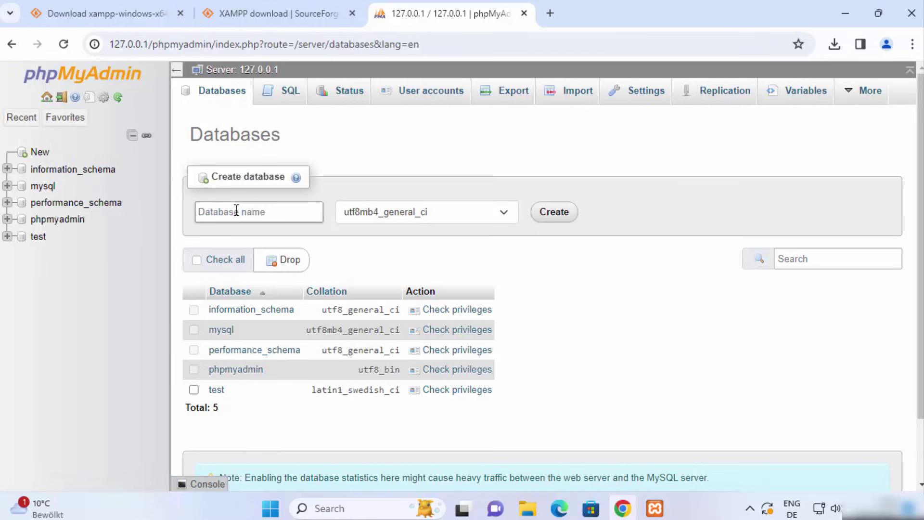
type("mynewdb")
left_click(542, 211)
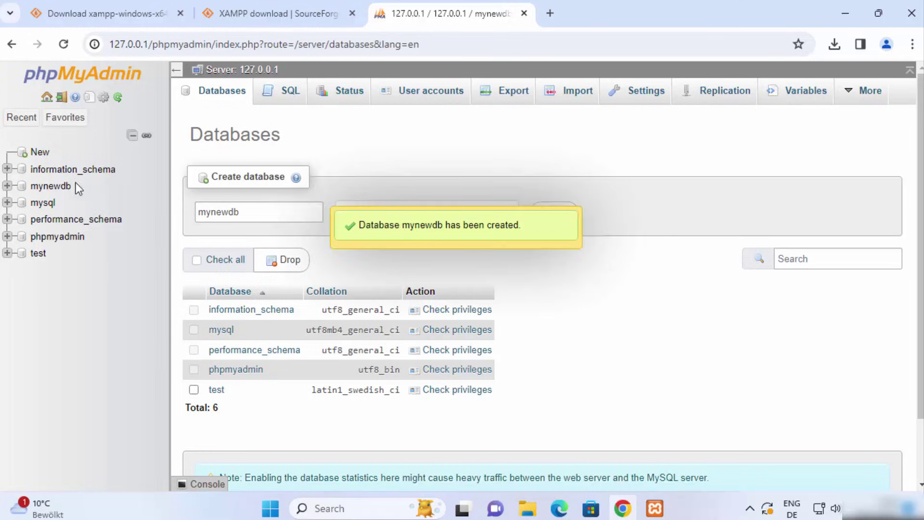
left_click(58, 188)
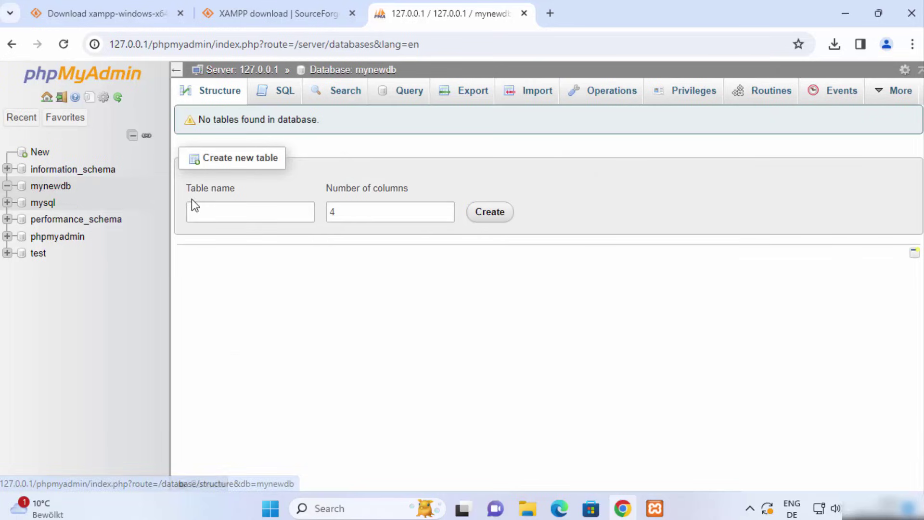
left_click(224, 214)
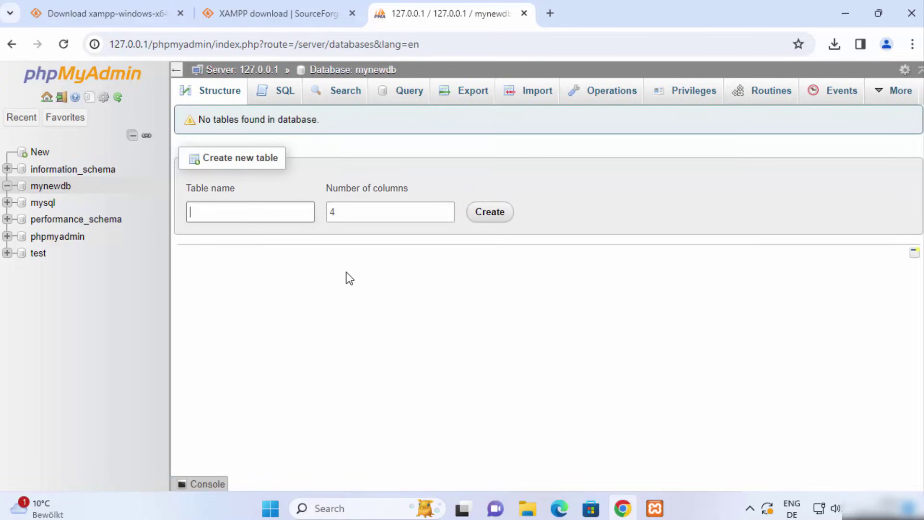
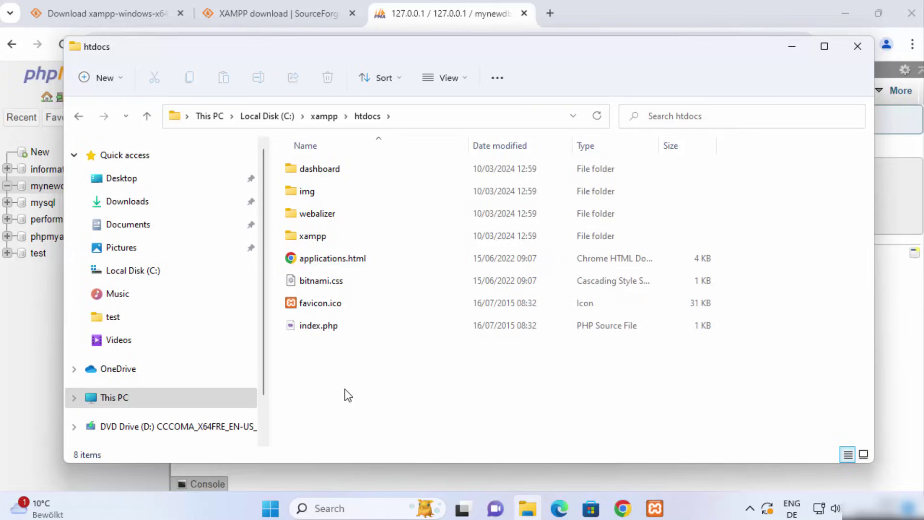
Create a new folder named demo inside the htdocs folder
right_click(345, 389)
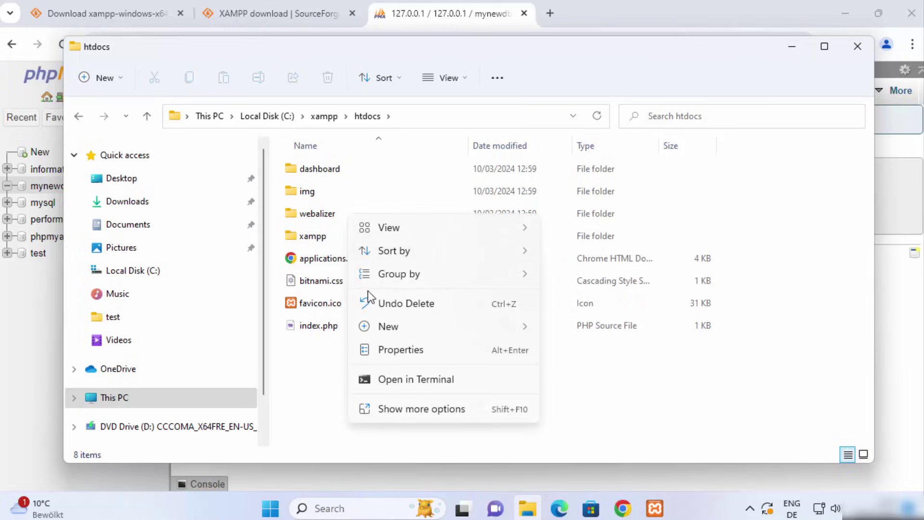
mouse_move(421, 236)
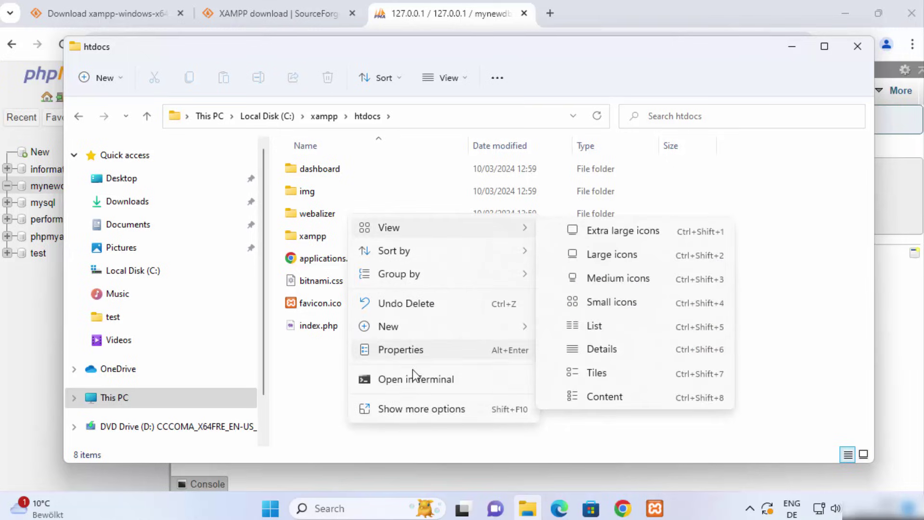
mouse_move(508, 330)
left_click(570, 326)
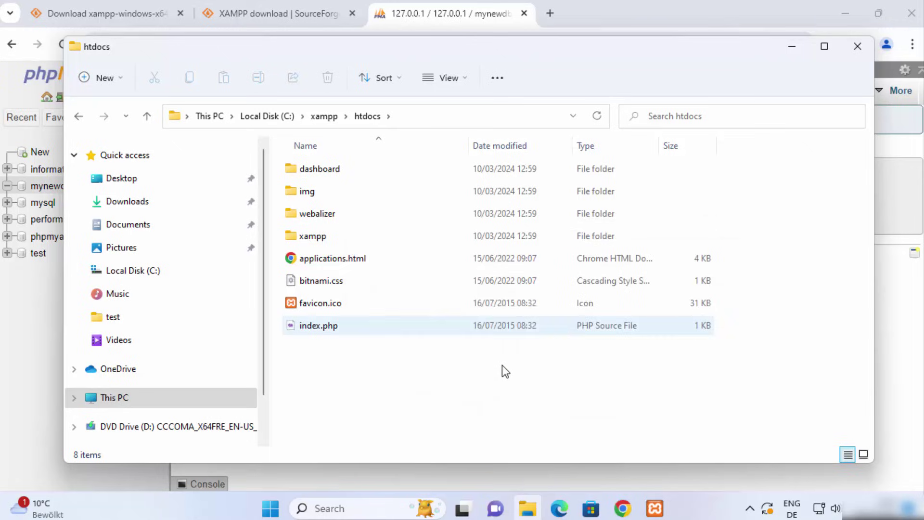
type("demo")
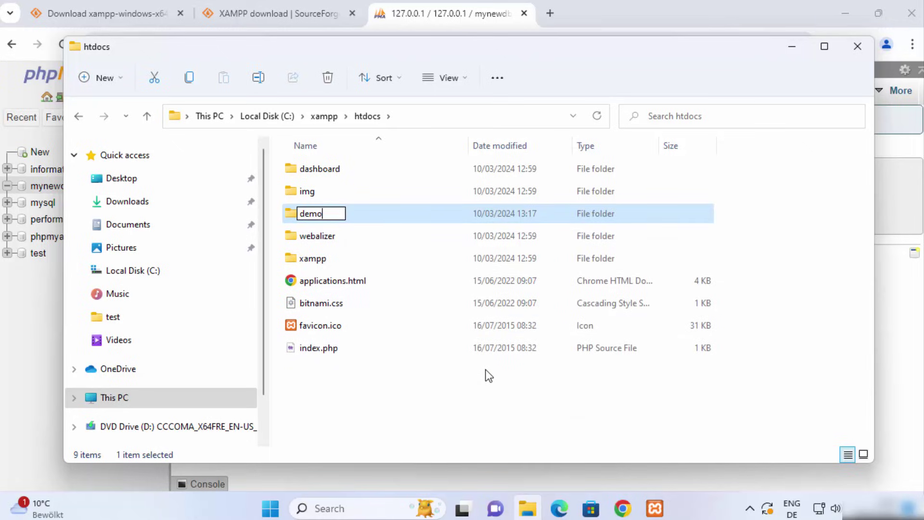
key("Return")
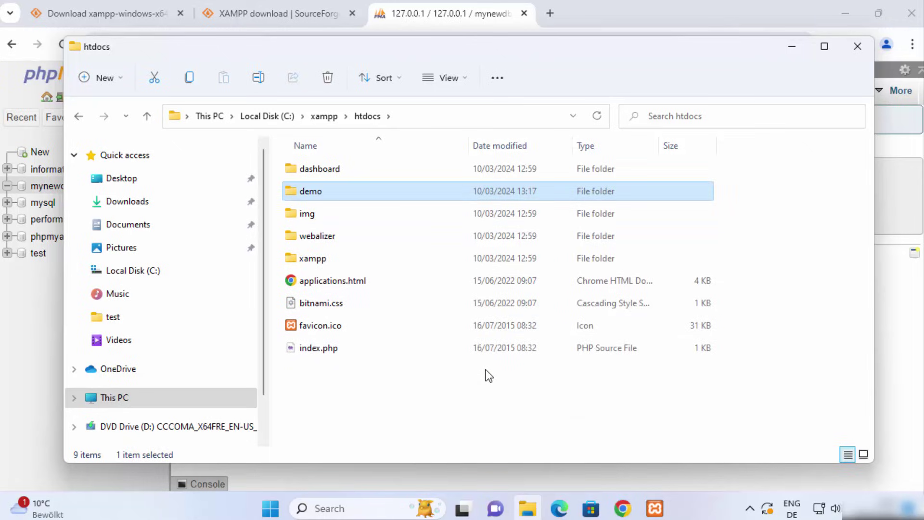
Enter the demo folder and open it as a project in Visual Studio Code
double_click(362, 199)
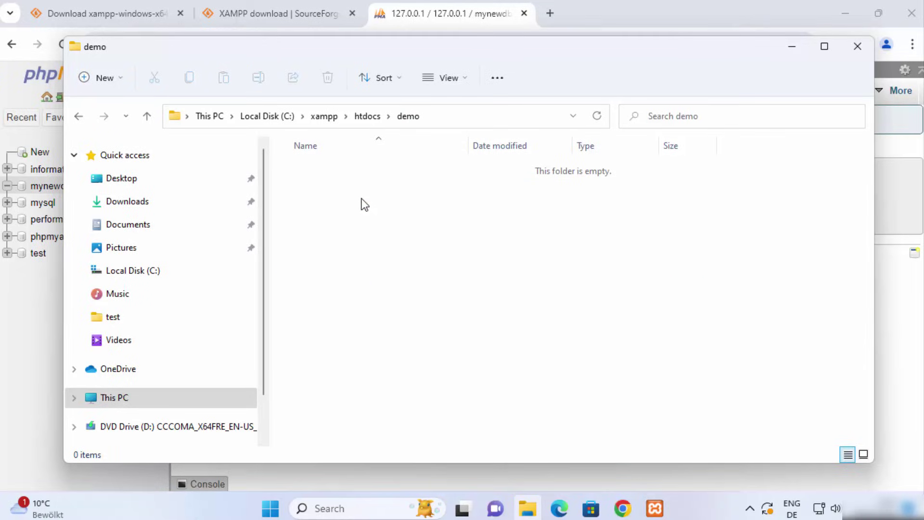
right_click(364, 204)
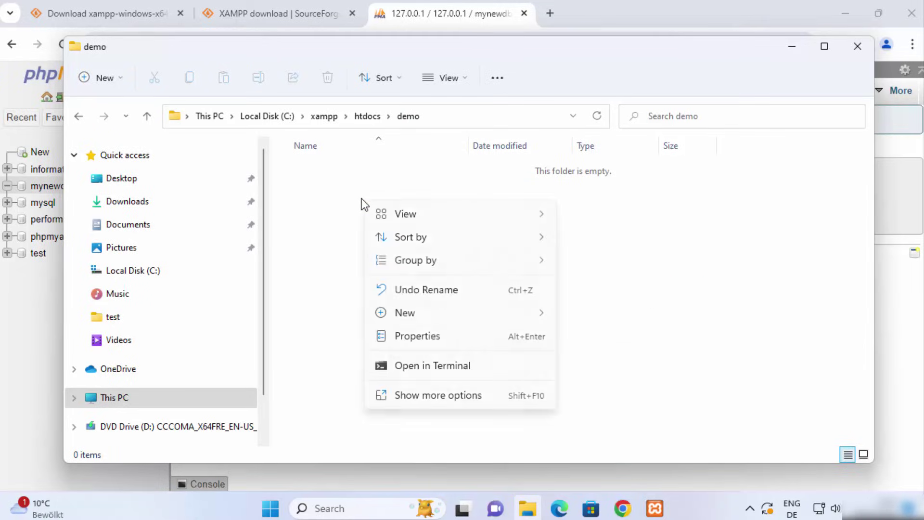
left_click(426, 396)
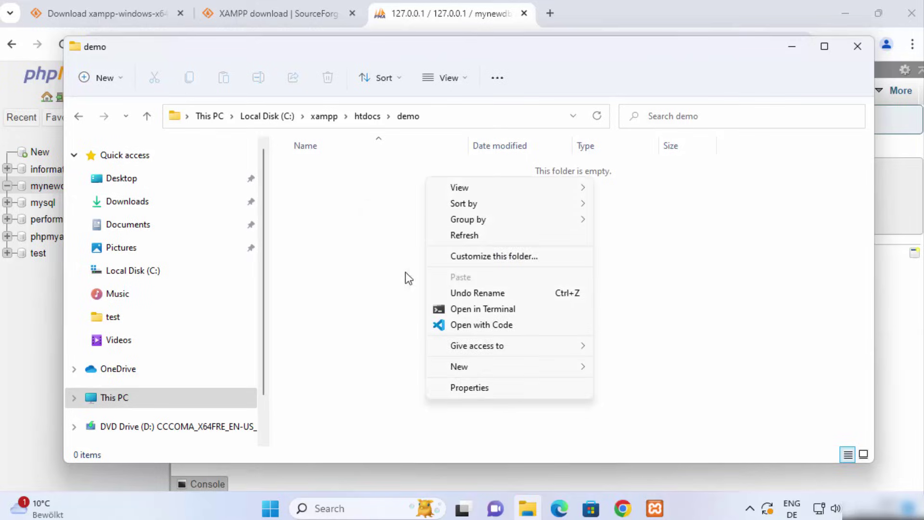
left_click(467, 326)
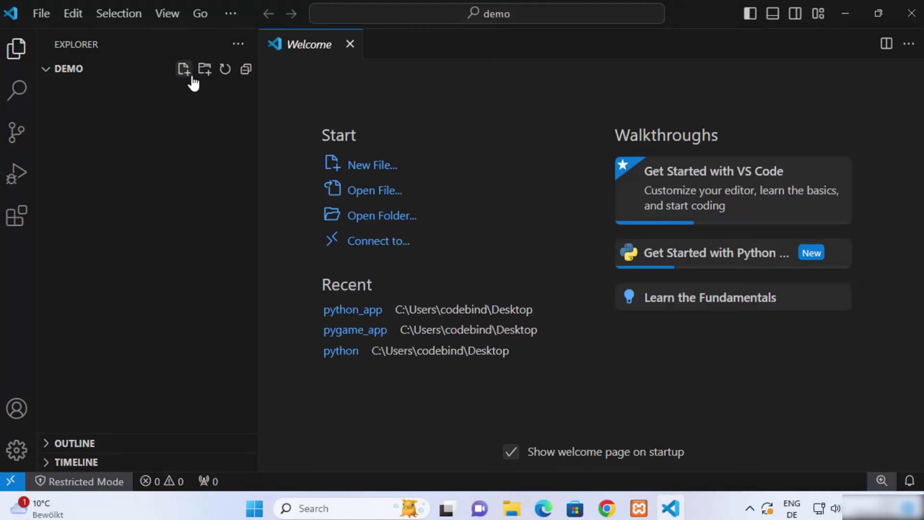
Create hello.php in the demo project, write a PHP block that echoes "Hello, World!", and save the file
left_click(192, 77)
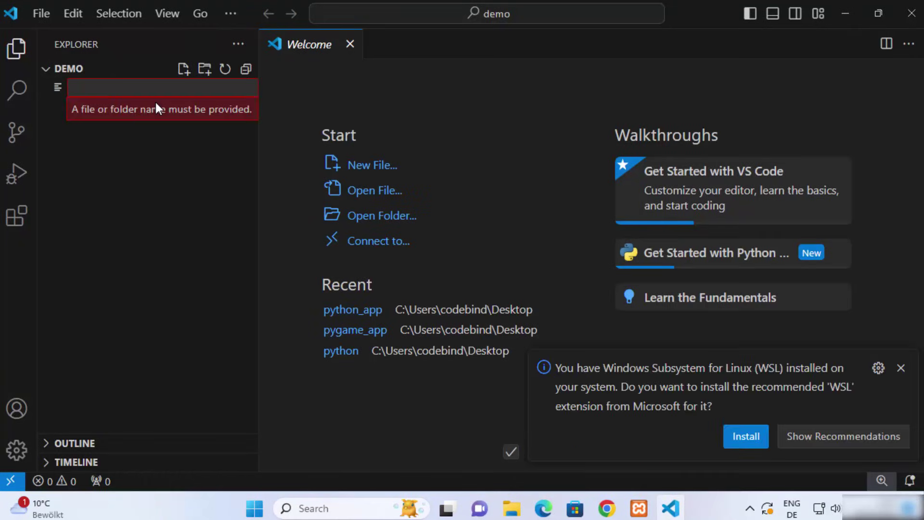
type("hel")
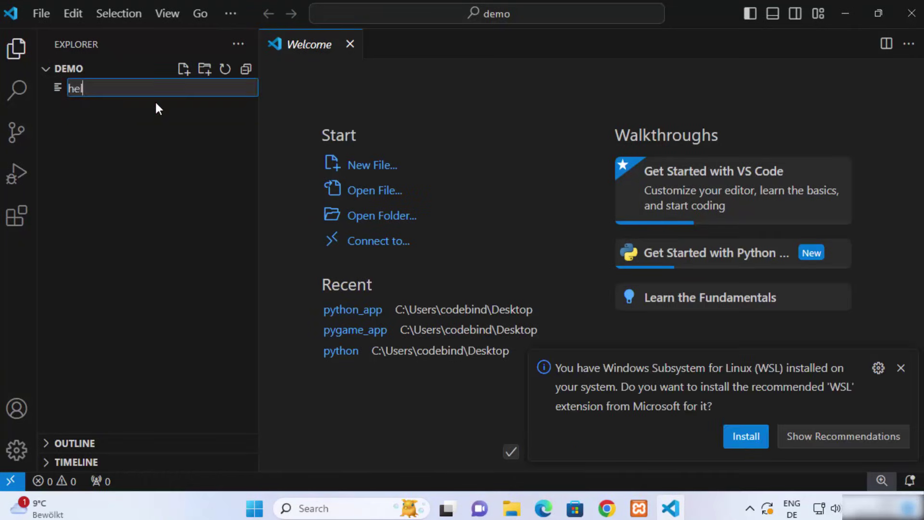
type("lo.php")
key("Return")
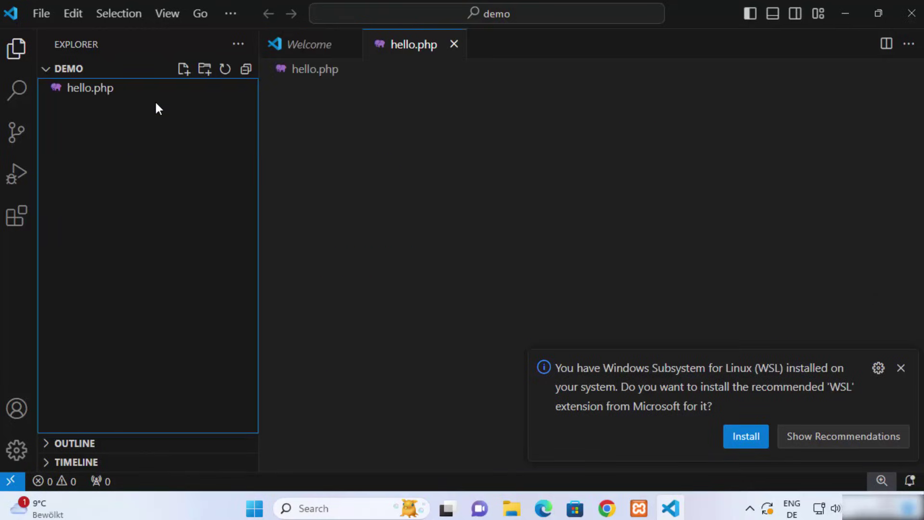
type("<?php echo \"Hello, World!\"; ?>")
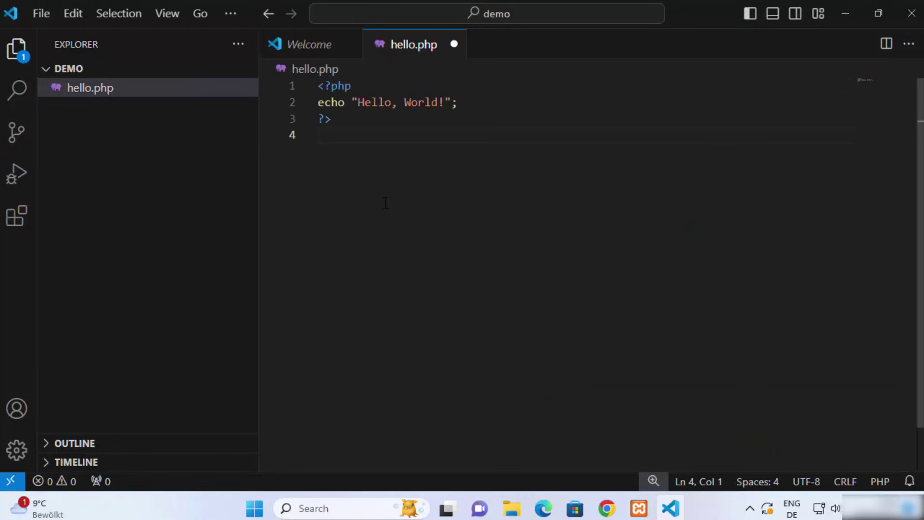
key("ctrl+s")
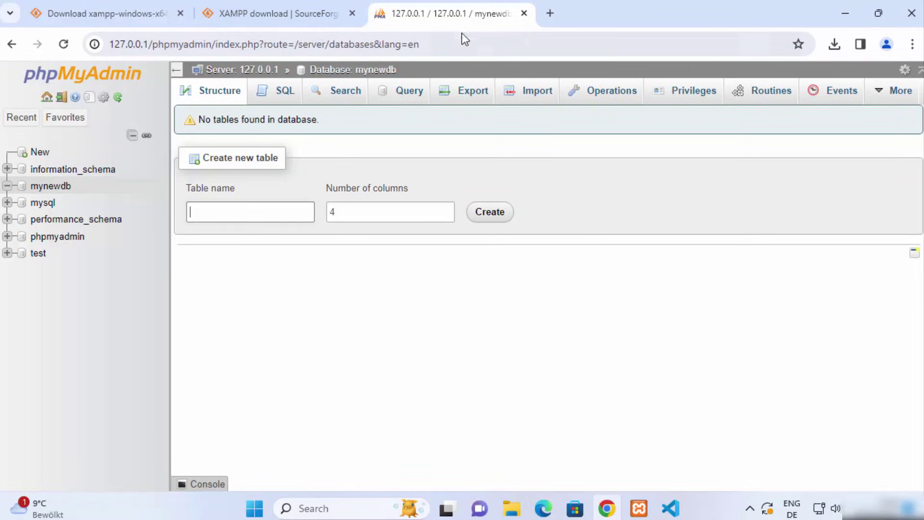
Switch to Chrome and enter localhost/demo as the address in a new tab without loading it
left_click(549, 12)
type("l")
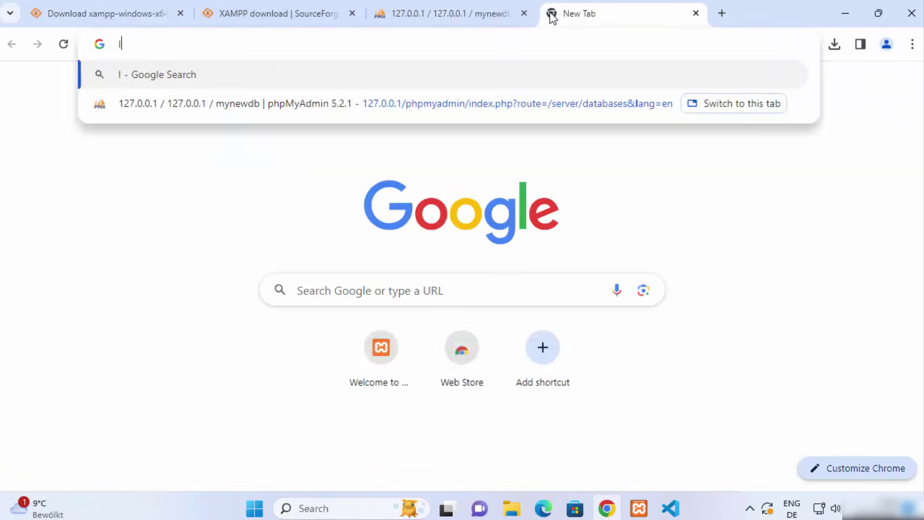
type("ocalhost")
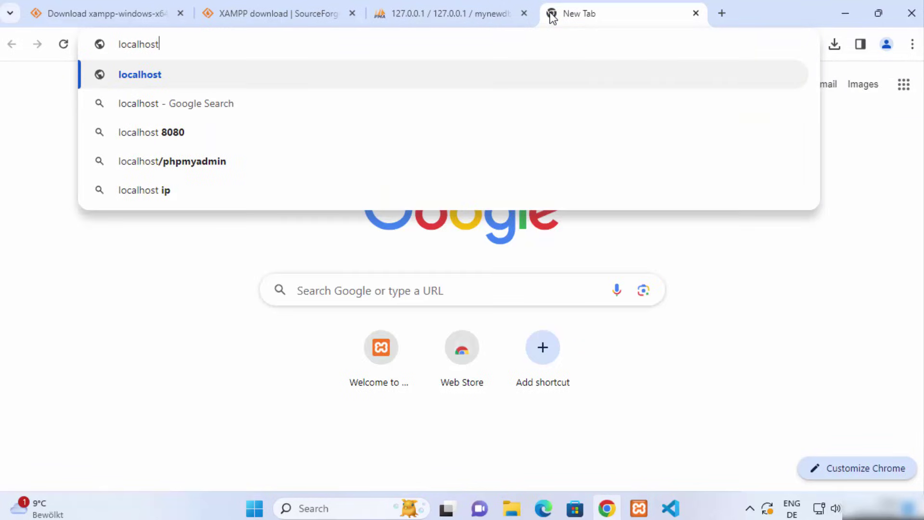
type("/")
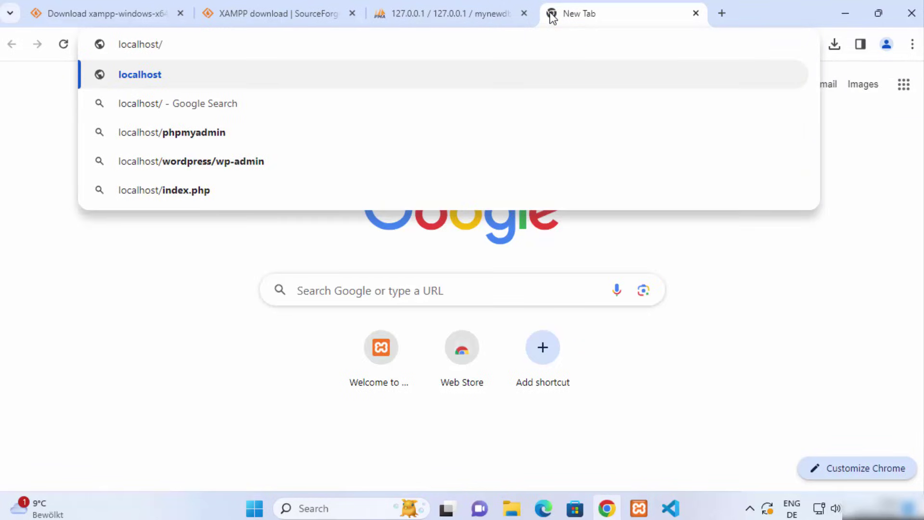
type("demo")
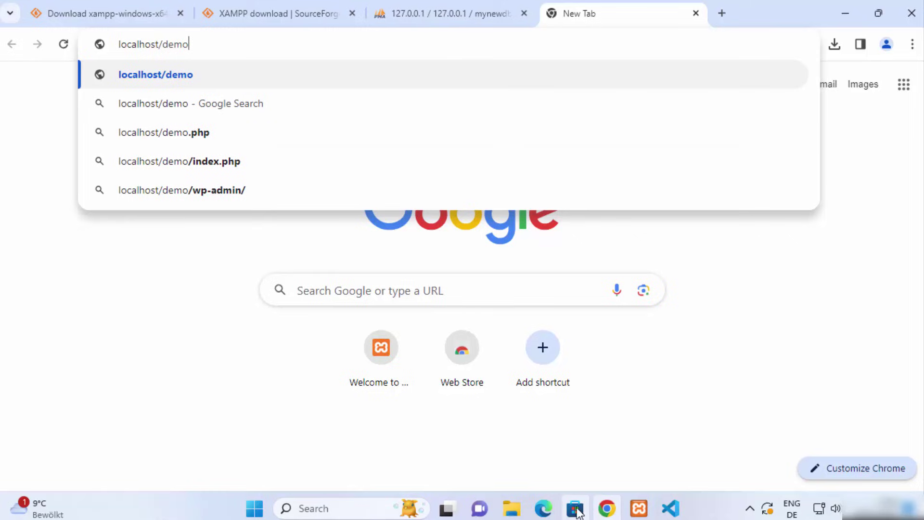
Switch to File Explorer and examine the demo part of the folder path and the PHP file's name
left_click(515, 510)
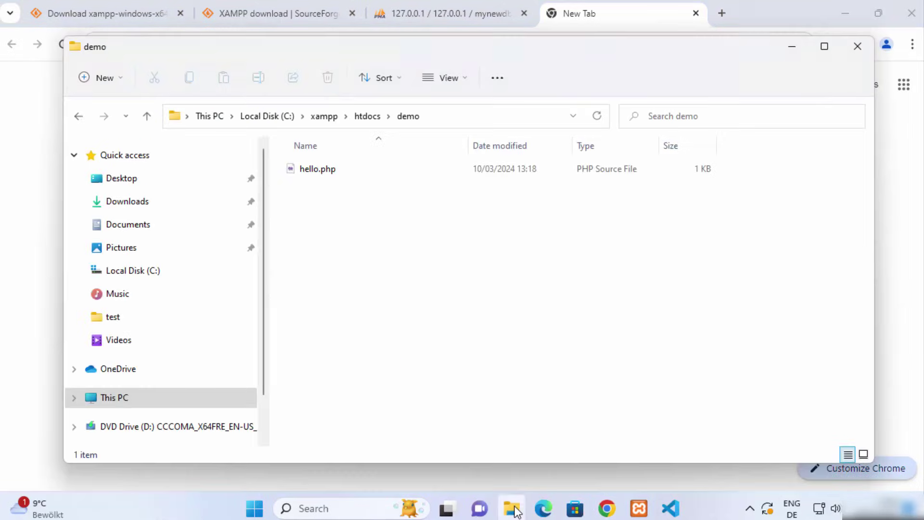
left_click(434, 118)
left_click(268, 118)
double_click(269, 118)
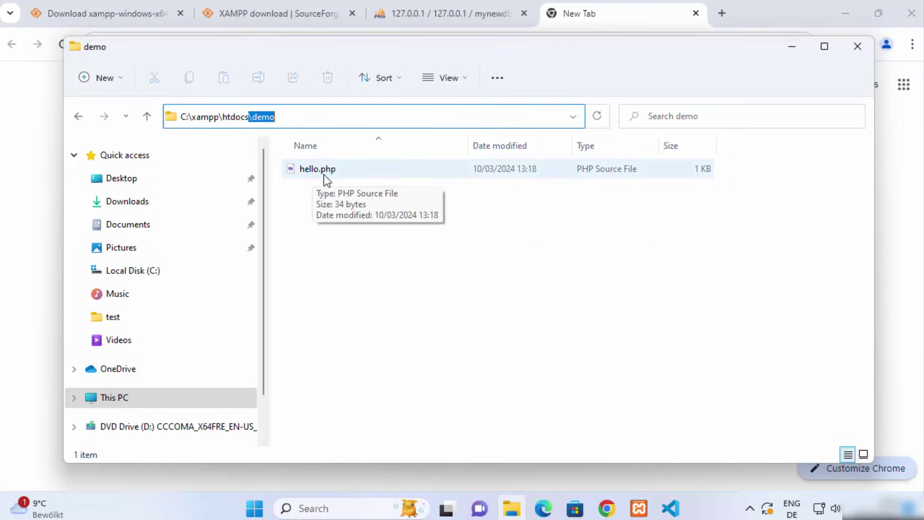
Return to Chrome, complete the address as localhost/demo/hello.php, and load the page
left_click(36, 151)
left_click(196, 49)
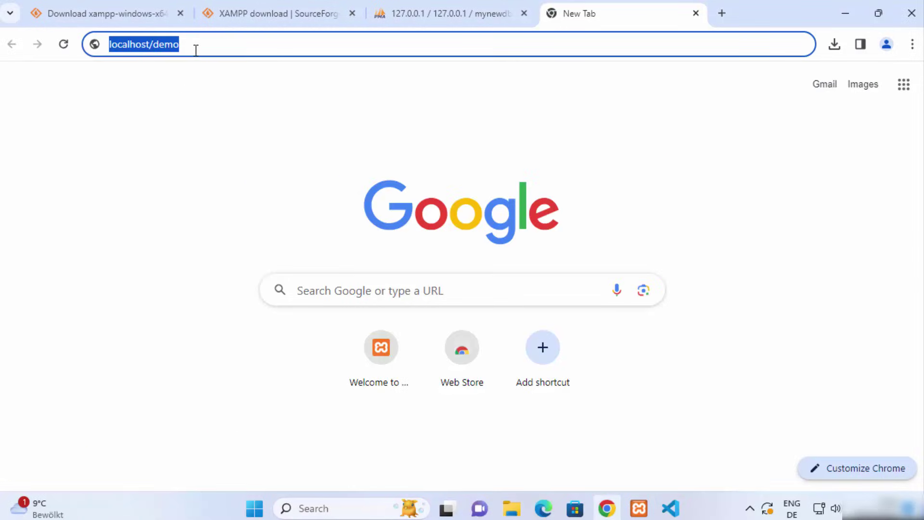
left_click(196, 50)
type("/")
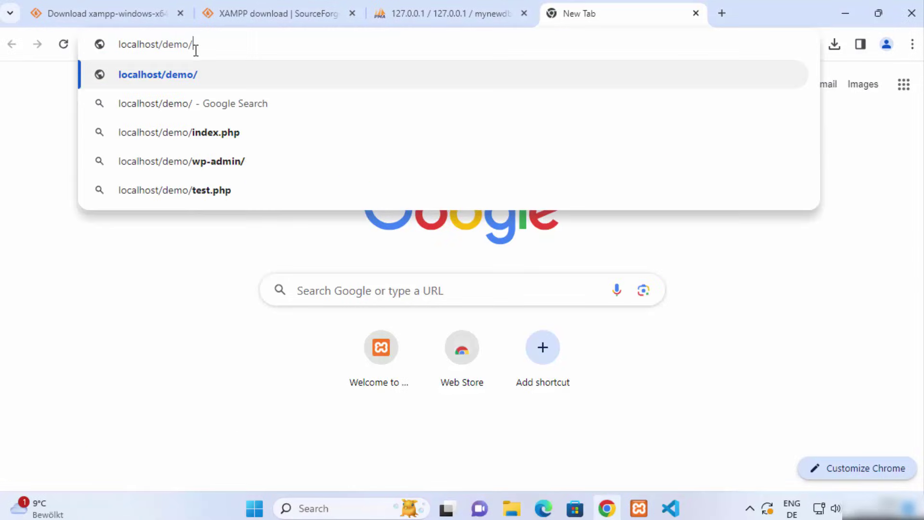
type("hello.php")
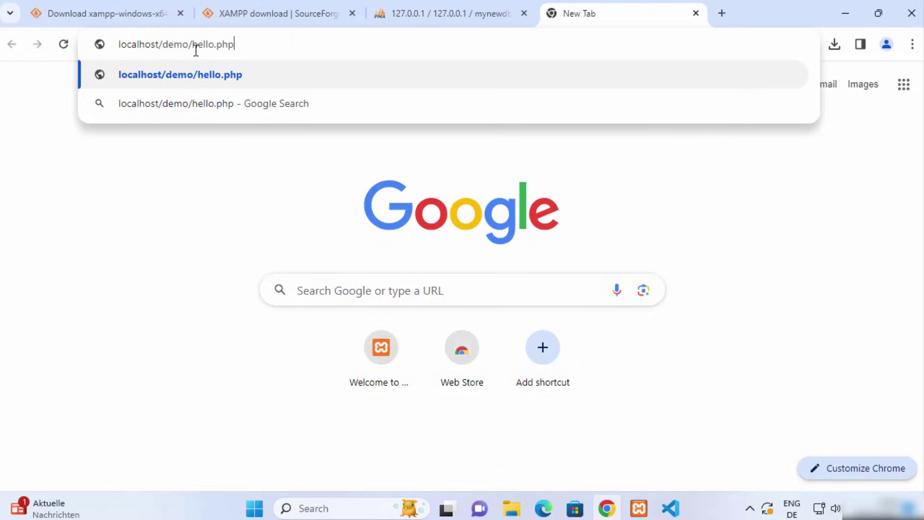
key("Return")
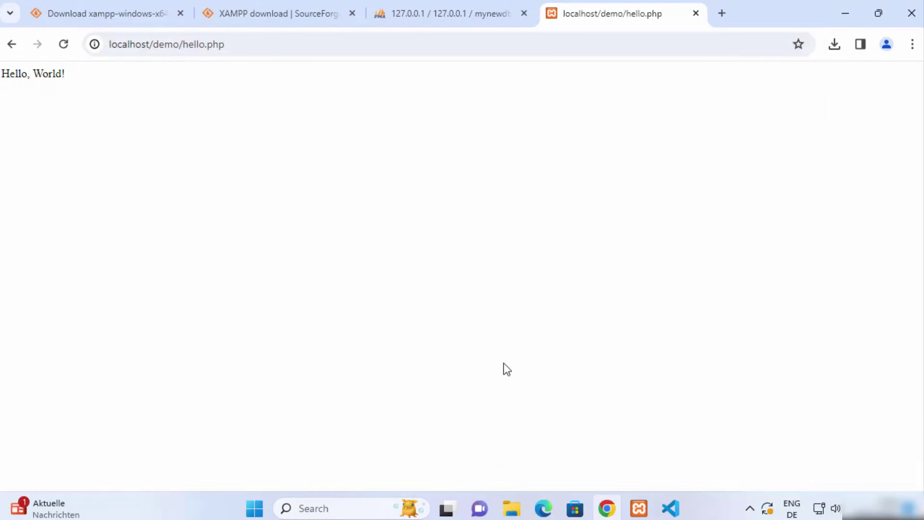
Review the hello.php source in Visual Studio Code, then return to Chrome and view the page at 200% zoom
left_click(671, 508)
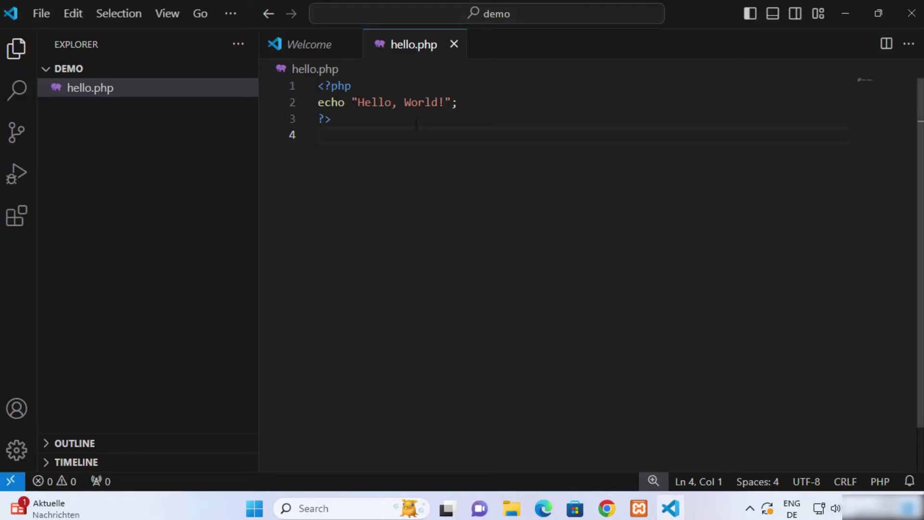
left_click(842, 13)
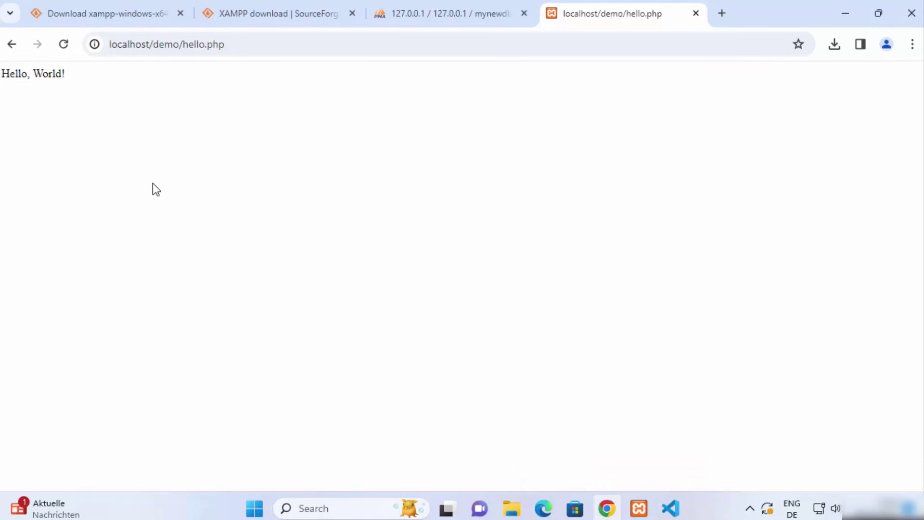
scroll(152, 183, "up", 5)
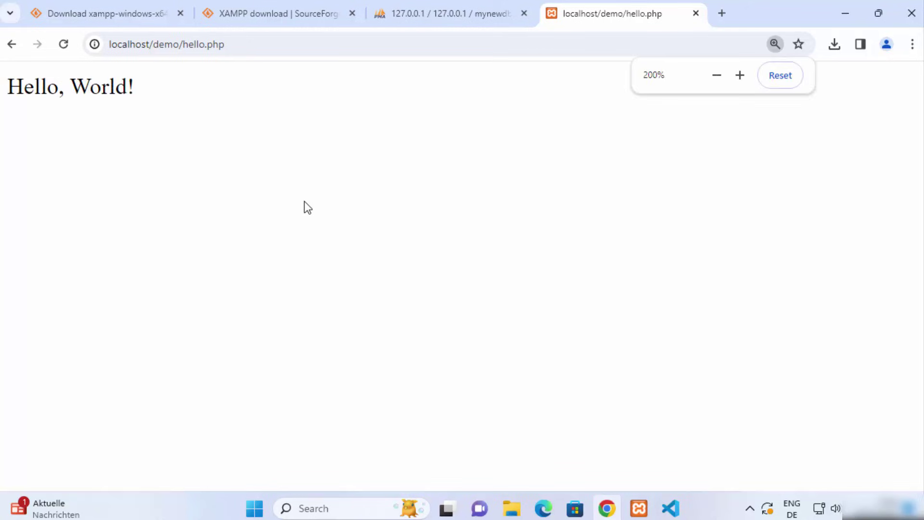